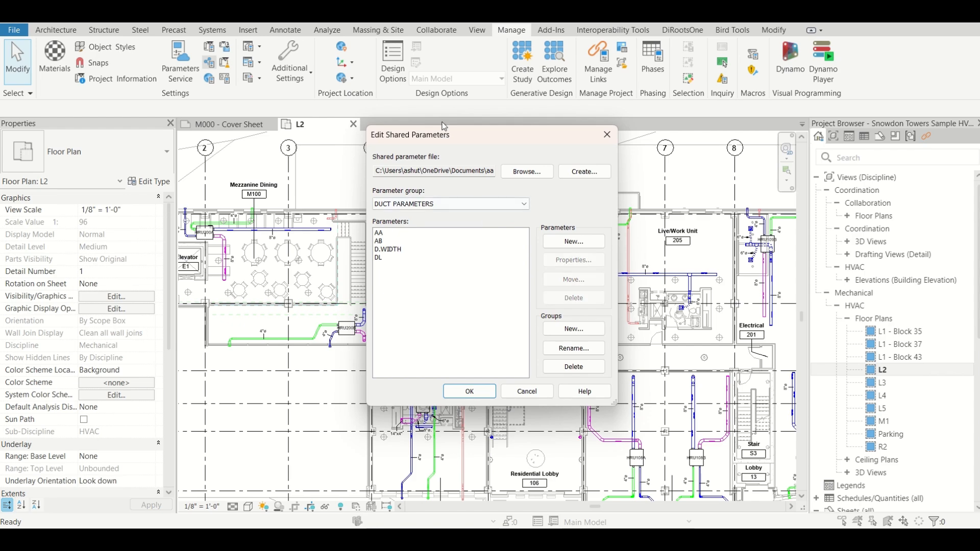
{"action": "left_click_drag", "start_coordinate": [443, 135], "coordinate": [385, 137]}
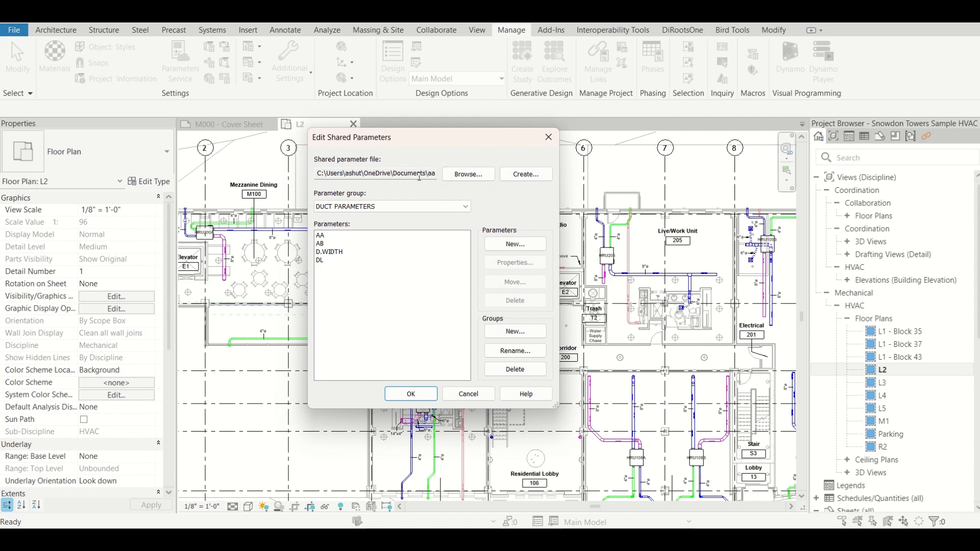
{"action": "left_click_drag", "start_coordinate": [418, 176], "coordinate": [317, 175]}
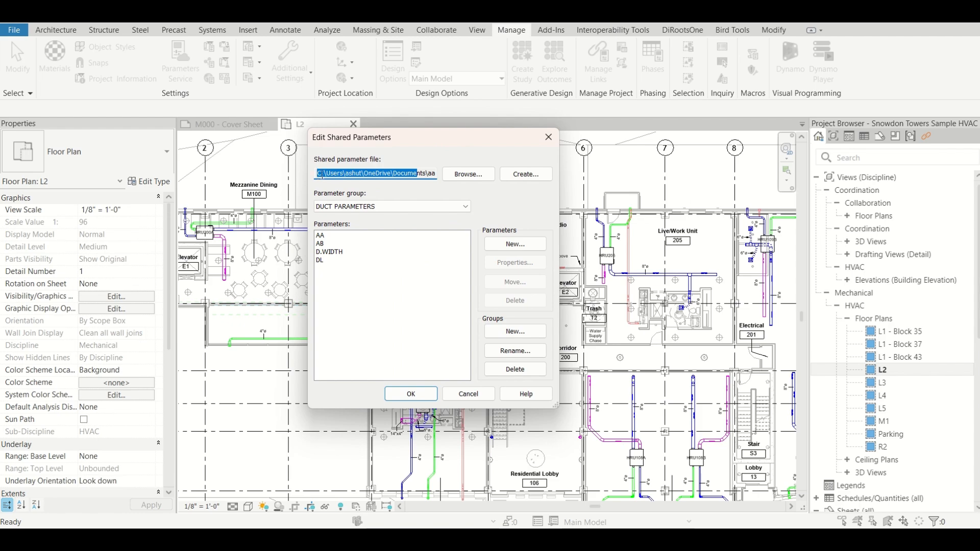
{"action": "left_click", "coordinate": [480, 179]}
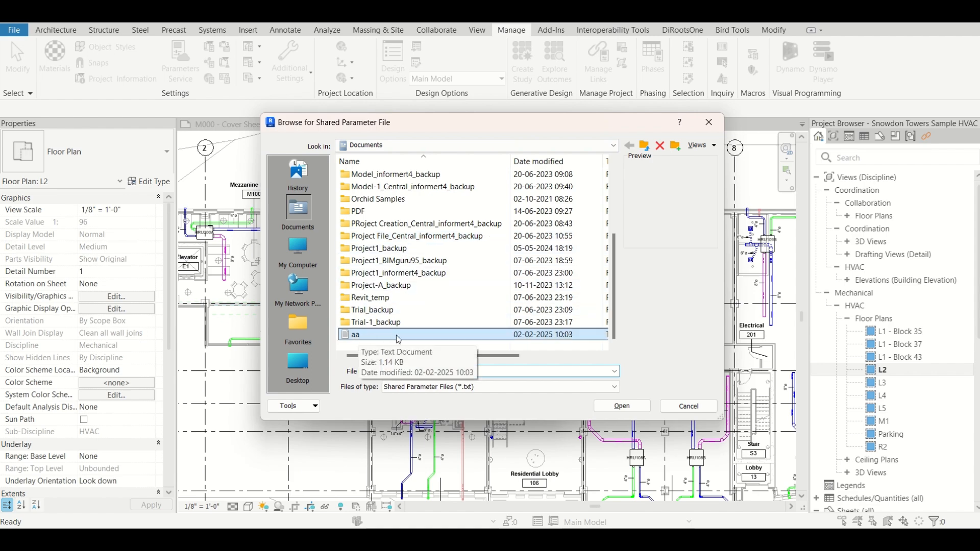
{"action": "left_click", "coordinate": [399, 335]}
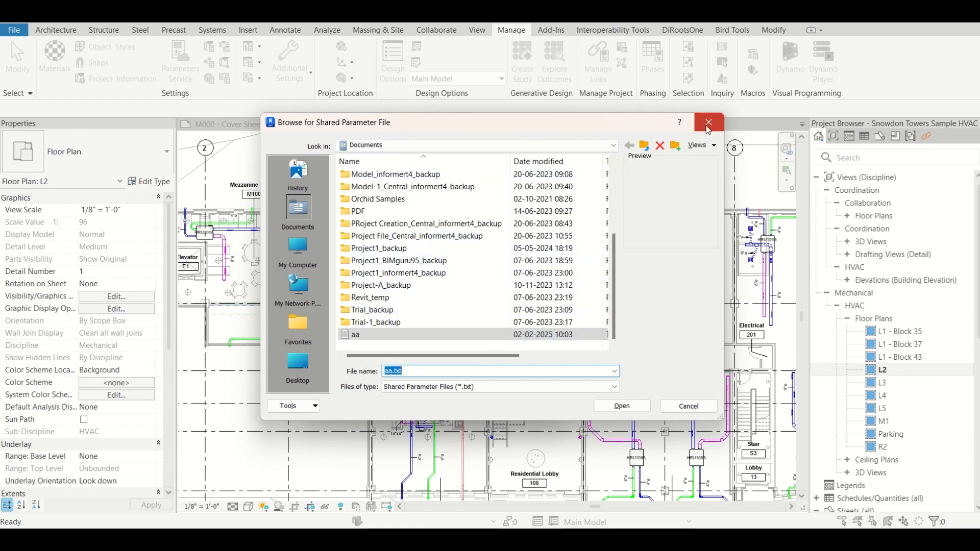
{"action": "left_click", "coordinate": [709, 122]}
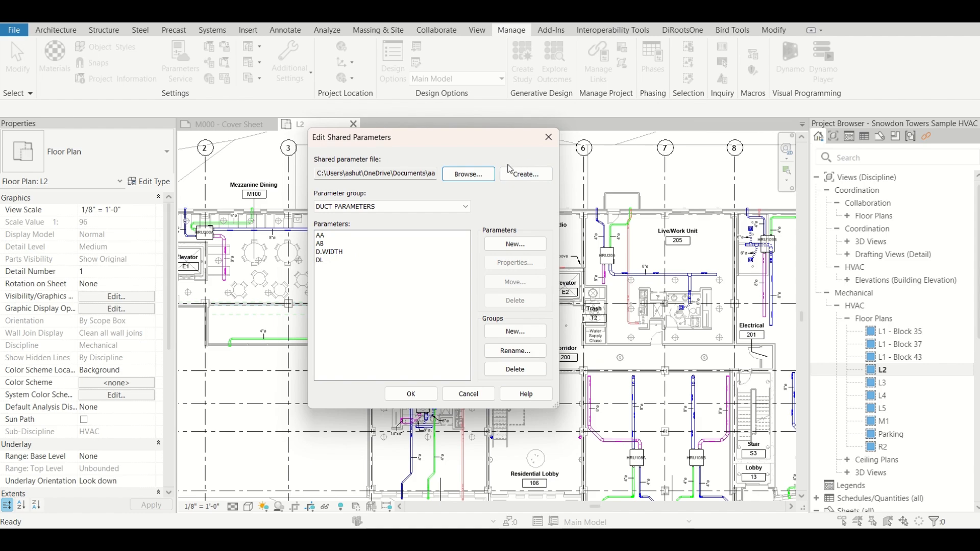
Create a new shared parameter file named BIM GURU in the Documents folder
{"action": "left_click", "coordinate": [523, 178]}
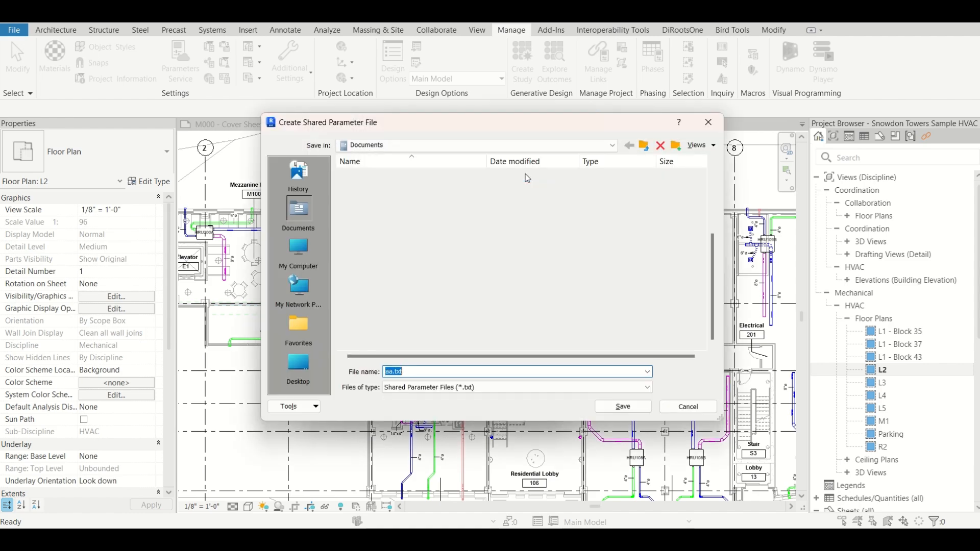
{"action": "left_click", "coordinate": [394, 372]}
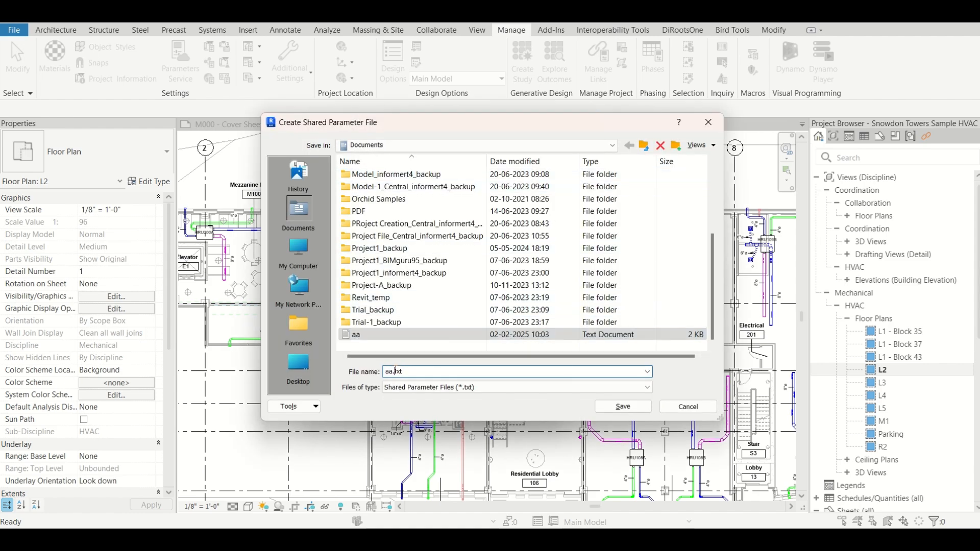
{"action": "double_click", "coordinate": [394, 372]}
{"action": "type", "text": "BIM GURU"}
{"action": "left_click", "coordinate": [629, 408]}
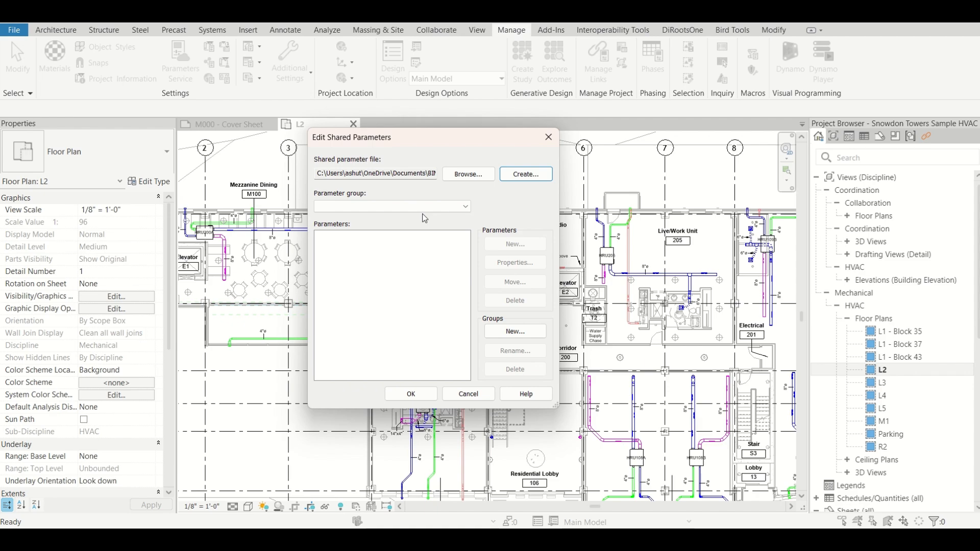
Add a parameter group named Duct Parameters to the new shared parameter file
{"action": "left_click", "coordinate": [521, 332]}
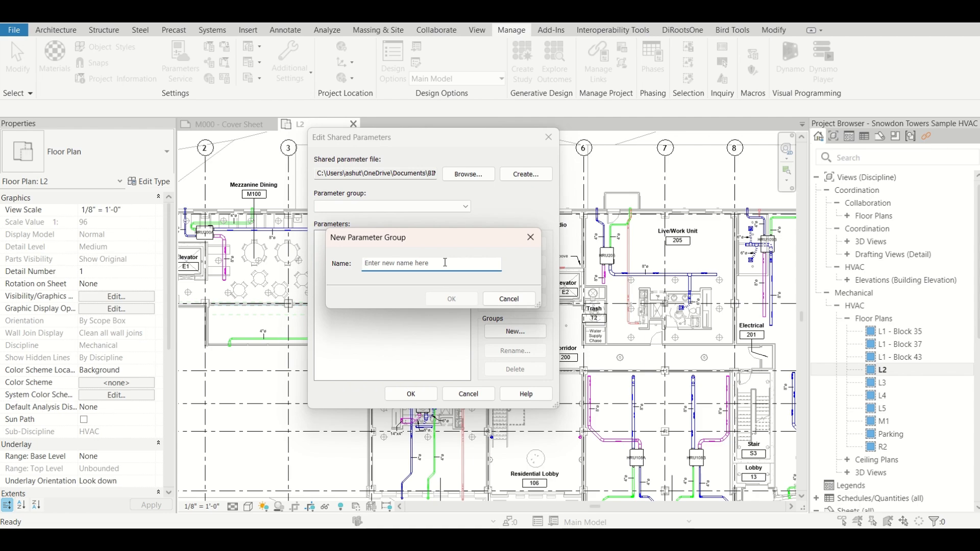
{"action": "type", "text": "Duct "}
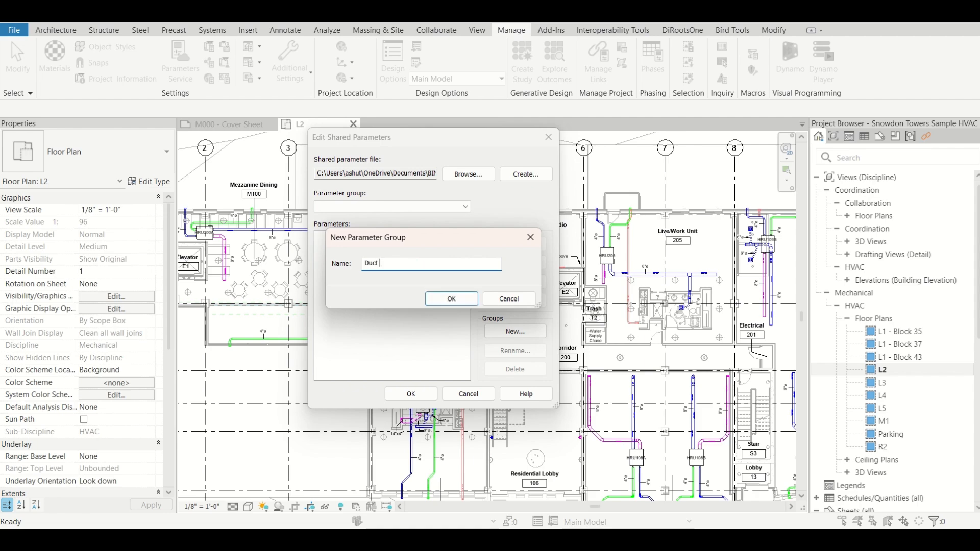
{"action": "type", "text": "Parameters"}
{"action": "left_click", "coordinate": [463, 299]}
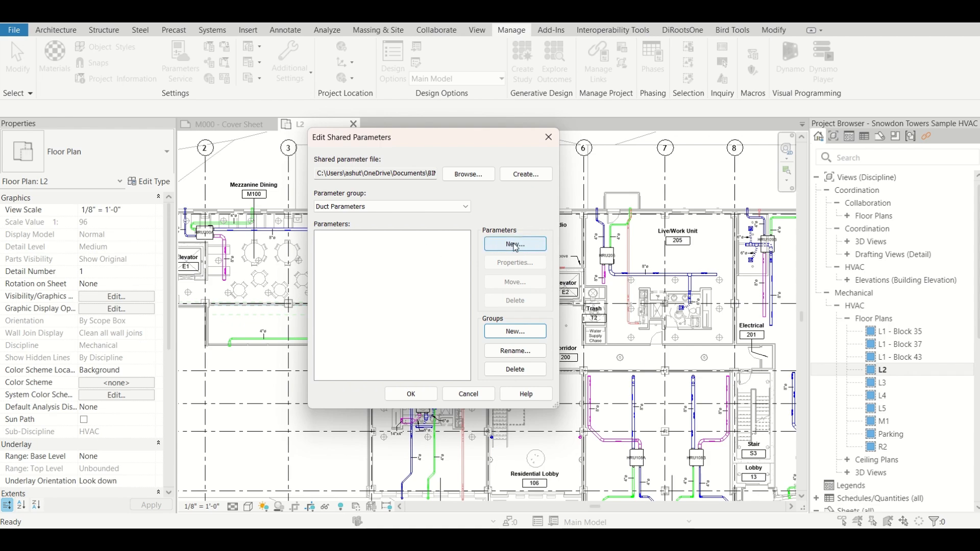
Create a Serving Room shared parameter with the Text data type in the Duct Parameters group and accept the shared parameter edits
{"action": "left_click", "coordinate": [516, 248]}
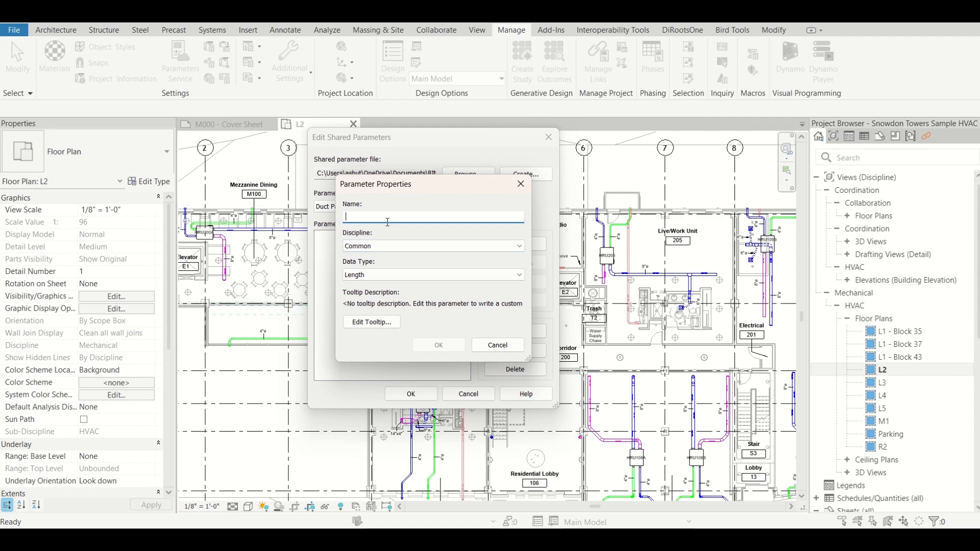
{"action": "type", "text": "Duct"}
{"action": "key", "text": "BackSpace"}
{"action": "key", "text": "BackSpace"}
{"action": "type", "text": "Ser"}
{"action": "left_click", "coordinate": [397, 277]}
{"action": "left_click", "coordinate": [397, 283]}
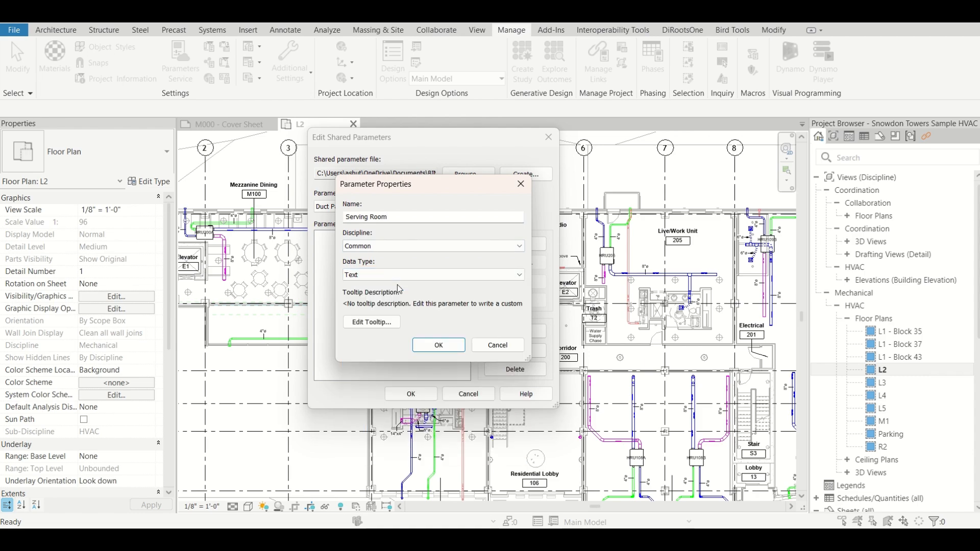
{"action": "left_click", "coordinate": [437, 345]}
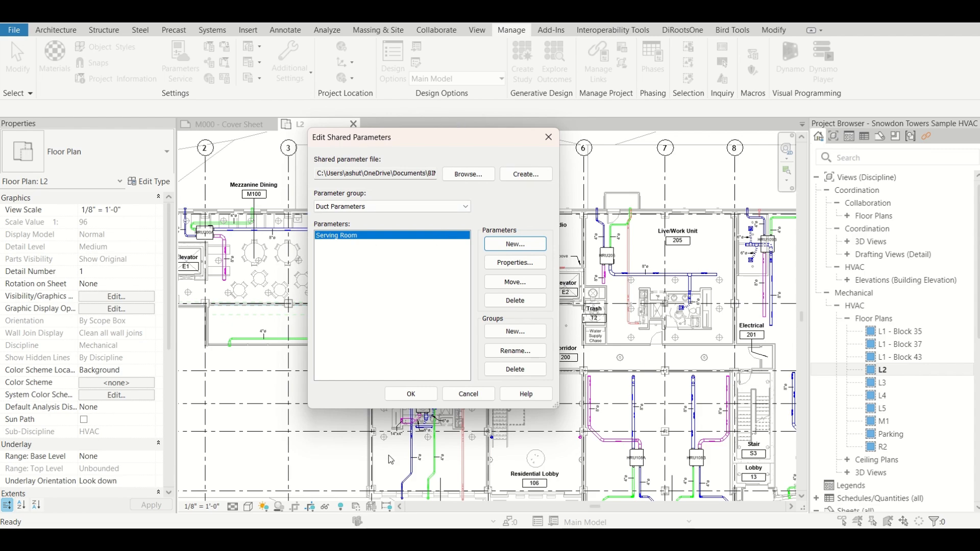
{"action": "left_click", "coordinate": [421, 394]}
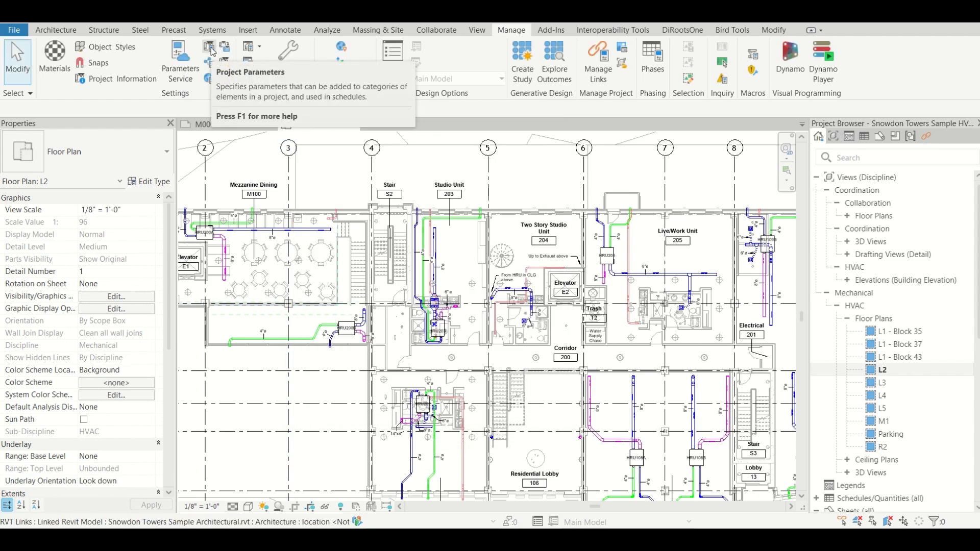
Start a new project parameter of the shared parameter type and choose the Duct Parameters group as its source
{"action": "left_click", "coordinate": [216, 49]}
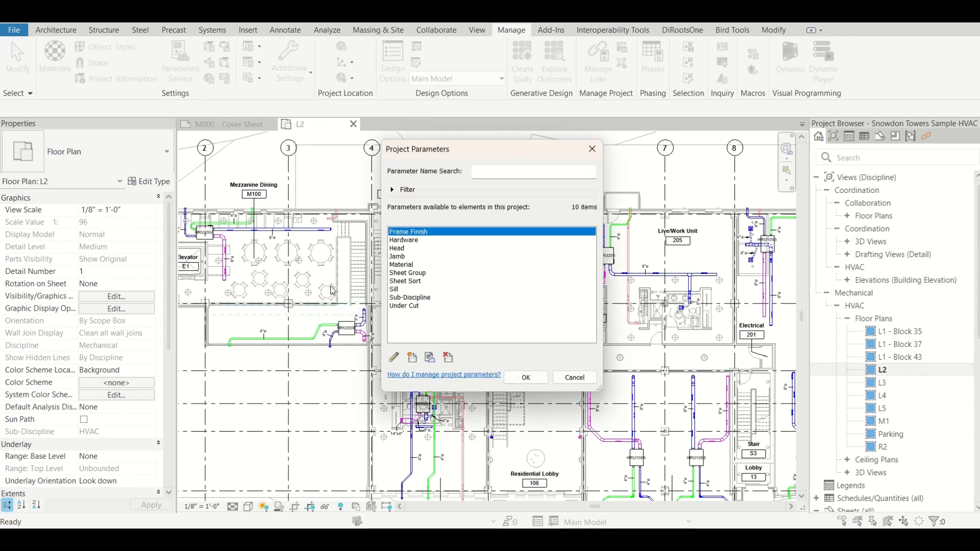
{"action": "left_click", "coordinate": [412, 358]}
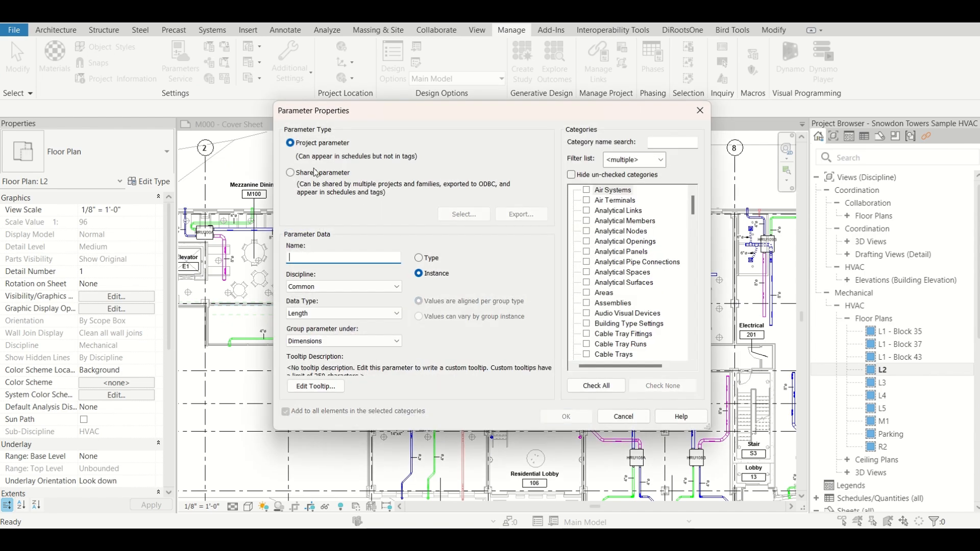
{"action": "left_click", "coordinate": [321, 177]}
{"action": "left_click", "coordinate": [463, 214]}
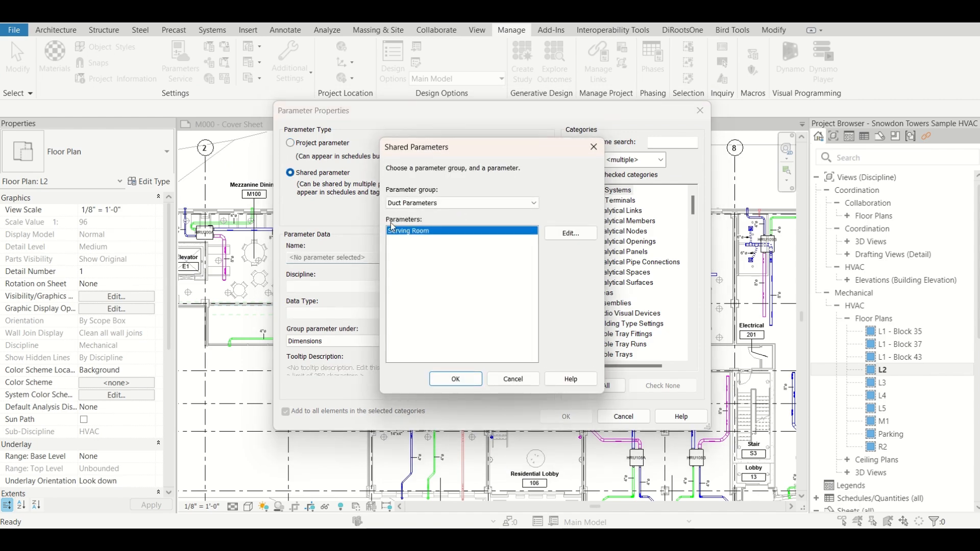
{"action": "left_click", "coordinate": [425, 204]}
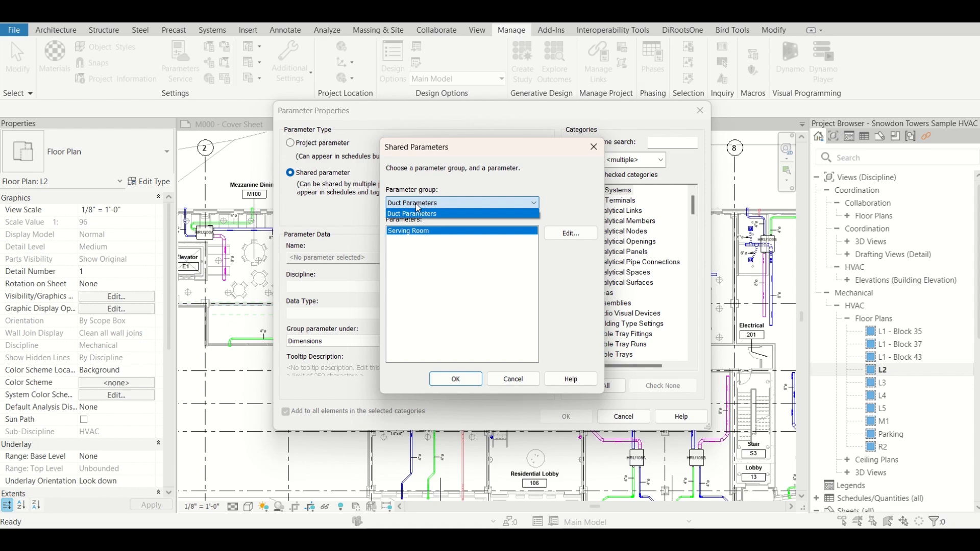
{"action": "left_click", "coordinate": [415, 204]}
{"action": "left_click", "coordinate": [416, 203]}
{"action": "left_click", "coordinate": [416, 215]}
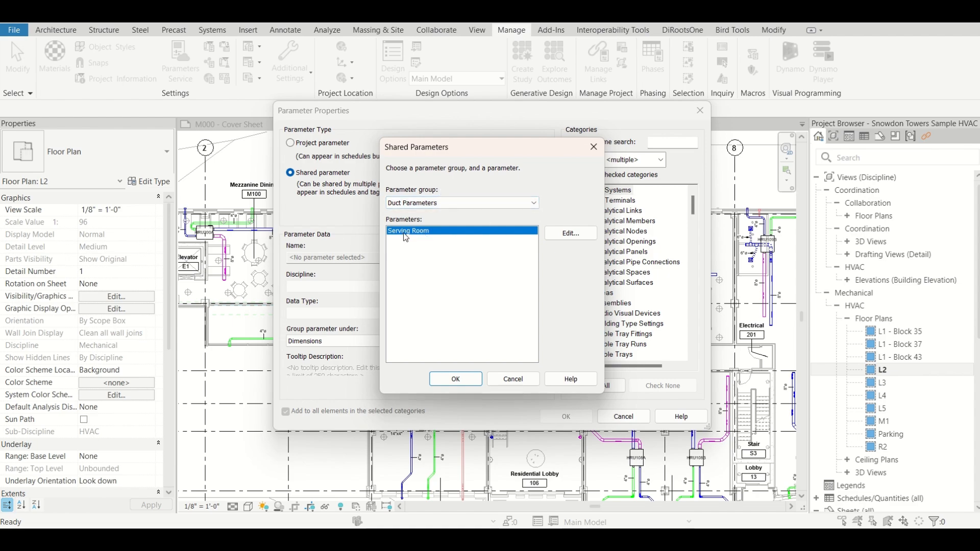
{"action": "left_click", "coordinate": [569, 233]}
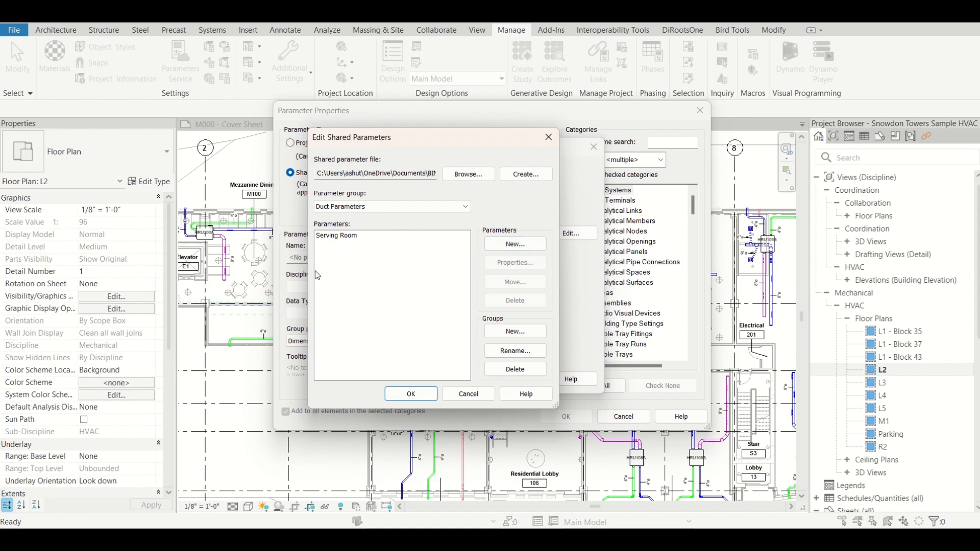
{"action": "left_click", "coordinate": [348, 240]}
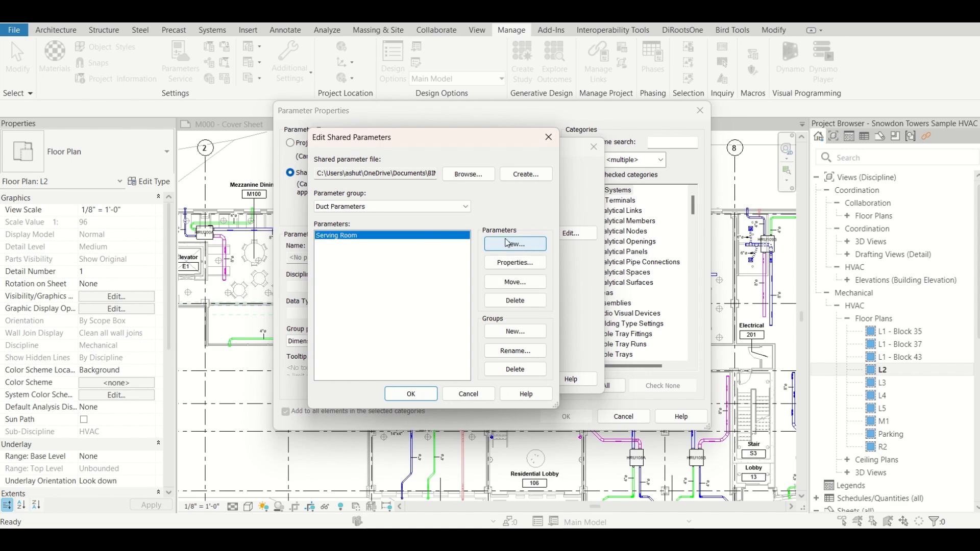
{"action": "left_click", "coordinate": [384, 206]}
{"action": "left_click", "coordinate": [382, 205]}
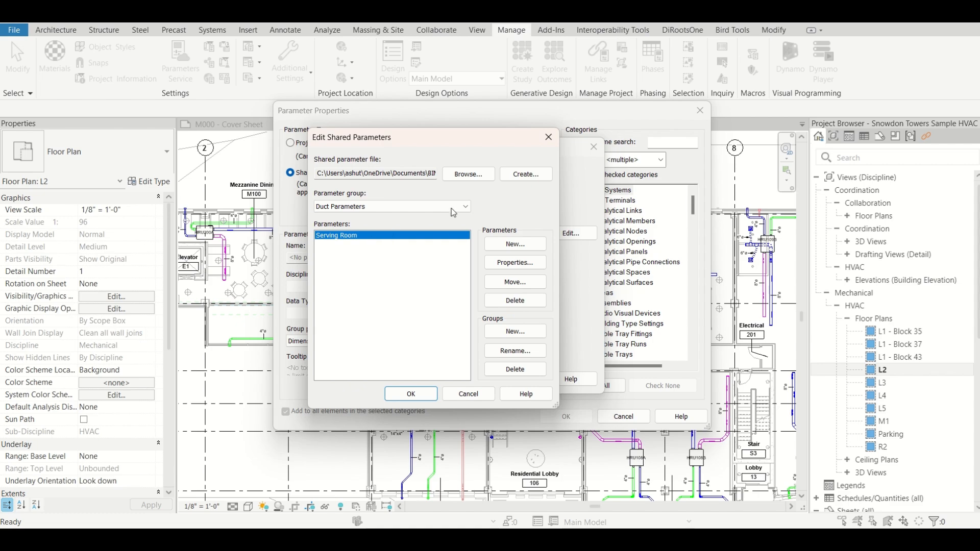
{"action": "left_click", "coordinate": [549, 137]}
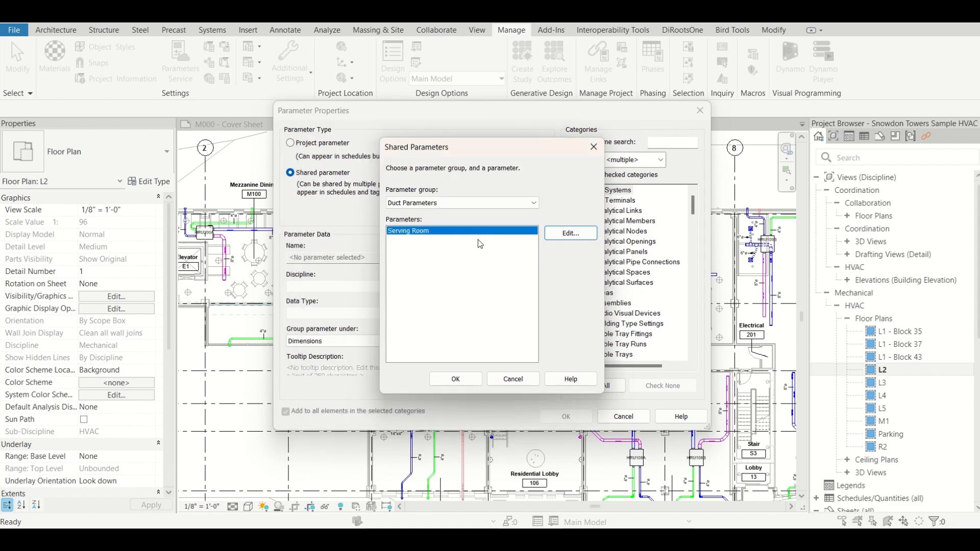
Use the Serving Room shared parameter for the new project parameter and group it under Text
{"action": "left_click", "coordinate": [454, 379]}
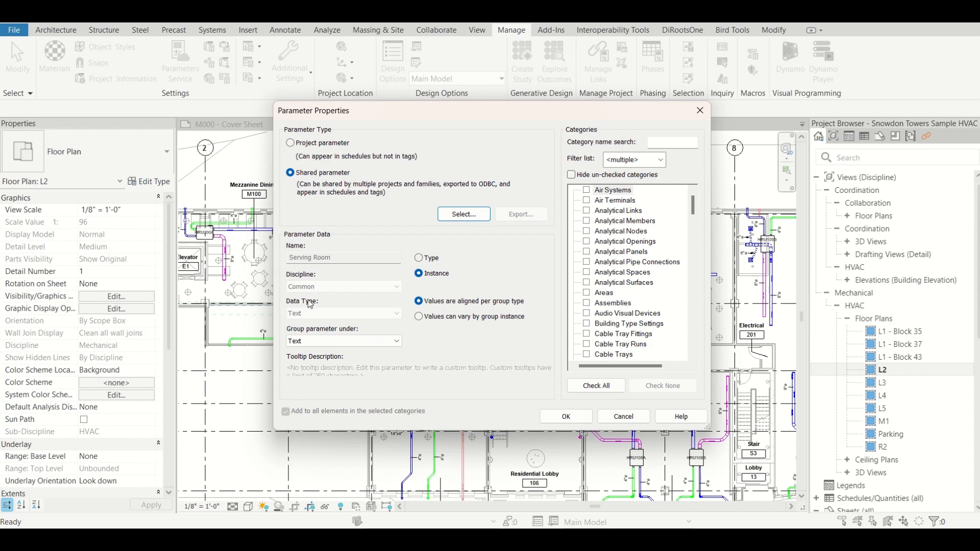
{"action": "left_click", "coordinate": [353, 340]}
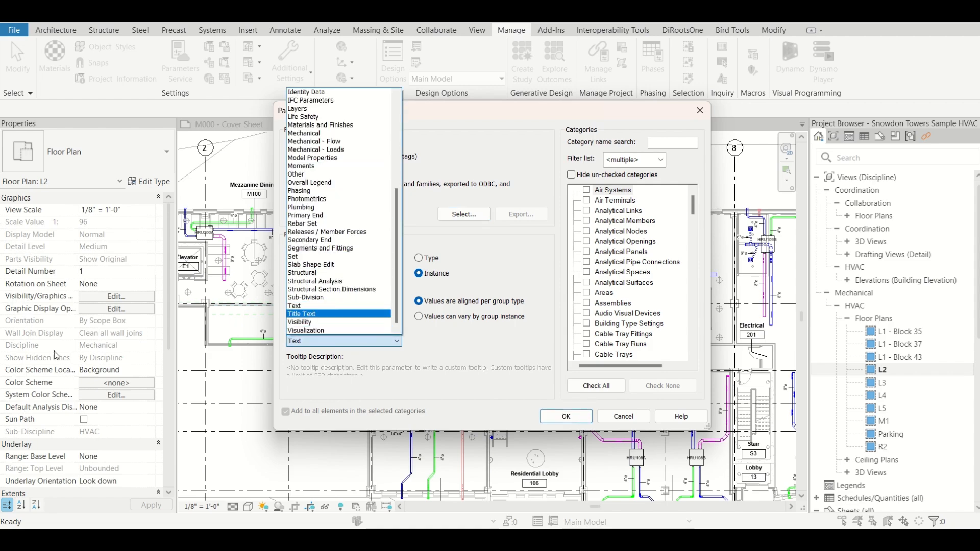
{"action": "left_click", "coordinate": [324, 305]}
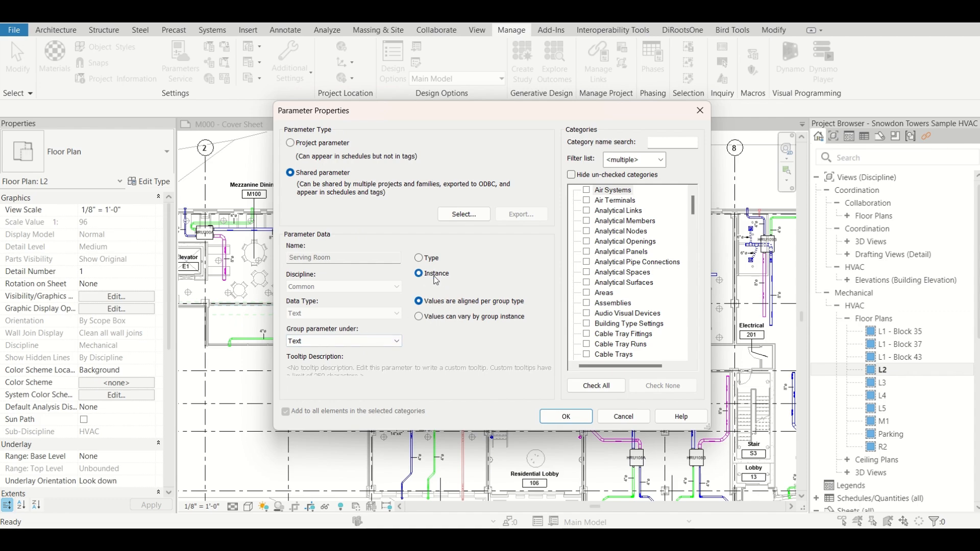
Assign the Serving Room parameter to Ducts, Duct Linings, Duct Insulations, Duct Fittings and Duct Accessories, and accept the project parameters
{"action": "left_click", "coordinate": [643, 252]}
{"action": "key", "text": "d"}
{"action": "scroll", "coordinate": [637, 284], "scroll_direction": "down", "scroll_amount": 3}
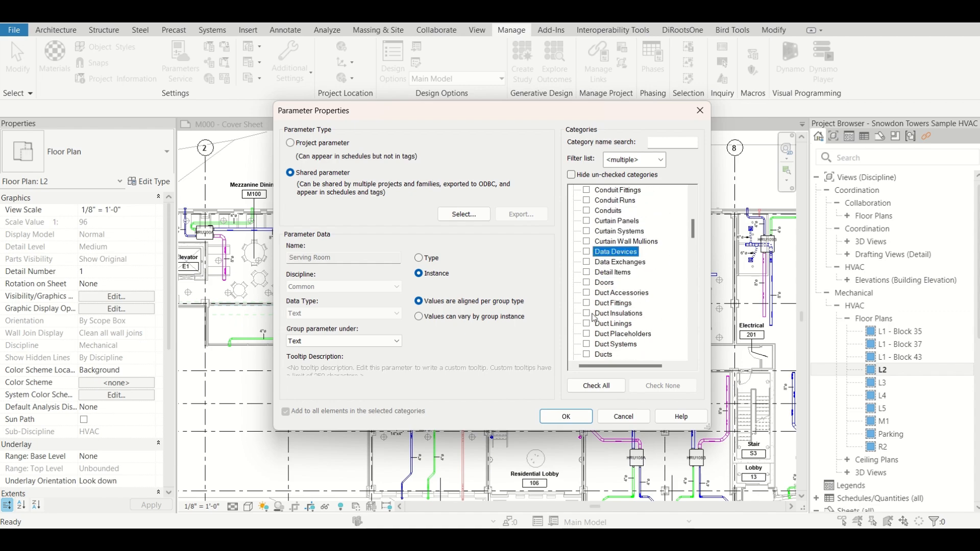
{"action": "left_click", "coordinate": [591, 356]}
{"action": "left_click", "coordinate": [587, 345]}
{"action": "left_click", "coordinate": [588, 313]}
{"action": "left_click", "coordinate": [586, 303]}
{"action": "left_click", "coordinate": [587, 293]}
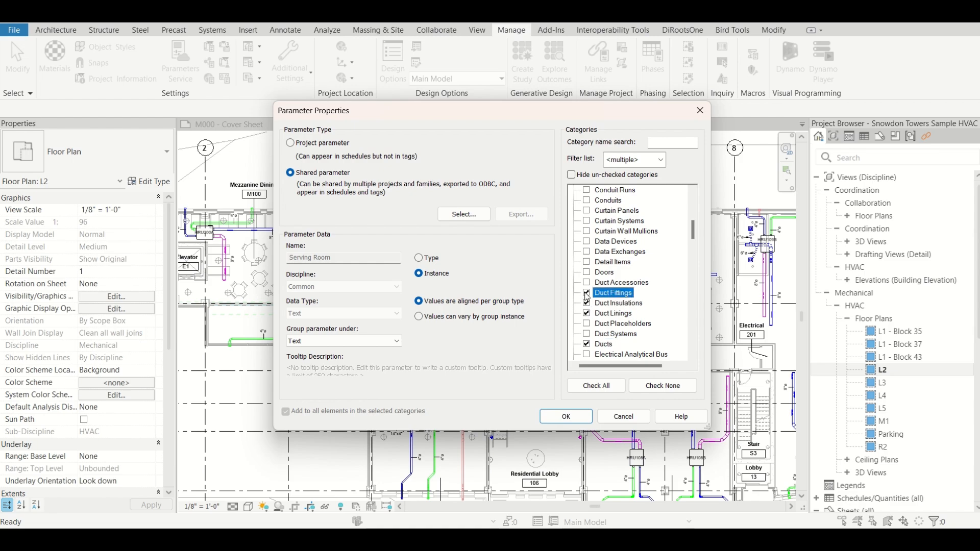
{"action": "left_click", "coordinate": [586, 283]}
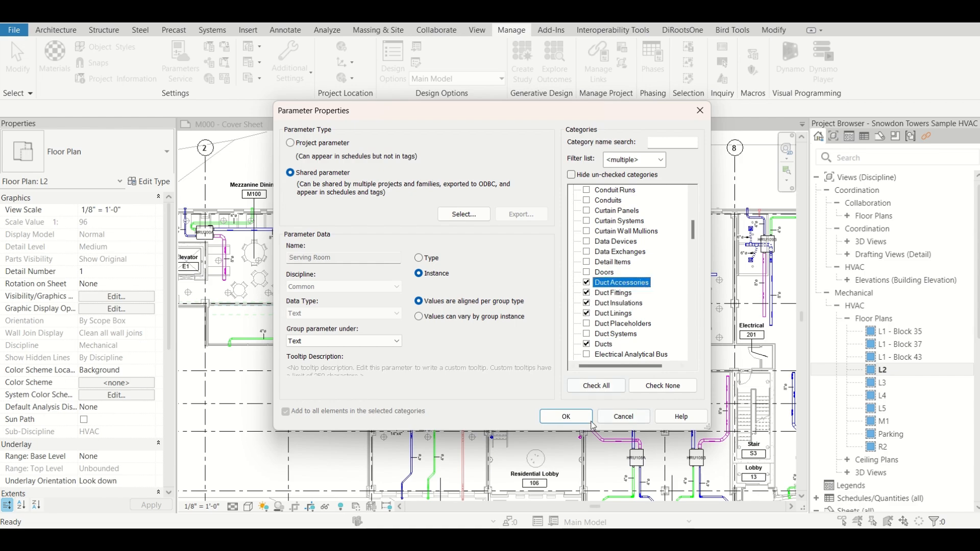
{"action": "left_click", "coordinate": [566, 416]}
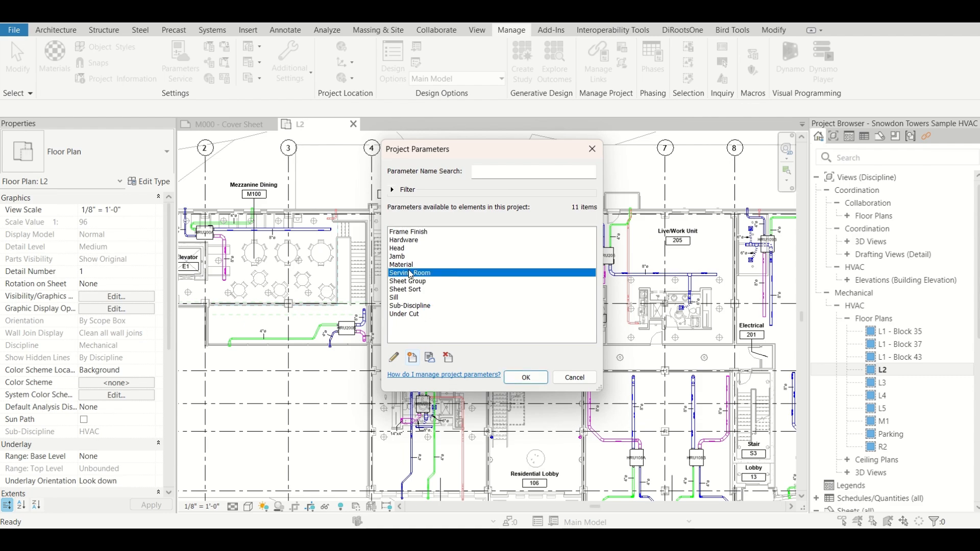
{"action": "left_click", "coordinate": [524, 379]}
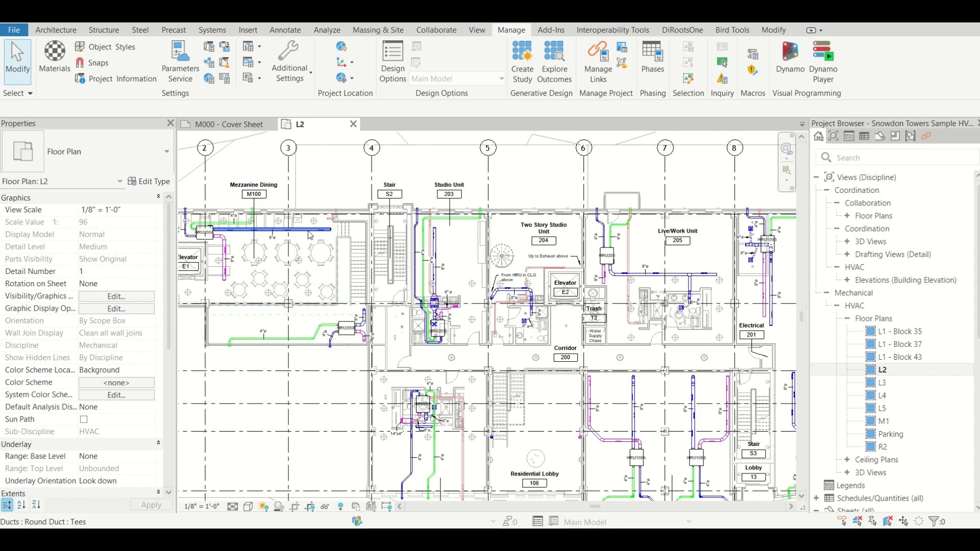
Copy the room name Mezzanine Dining from the space tag above the long supply duct
{"action": "left_click", "coordinate": [307, 229]}
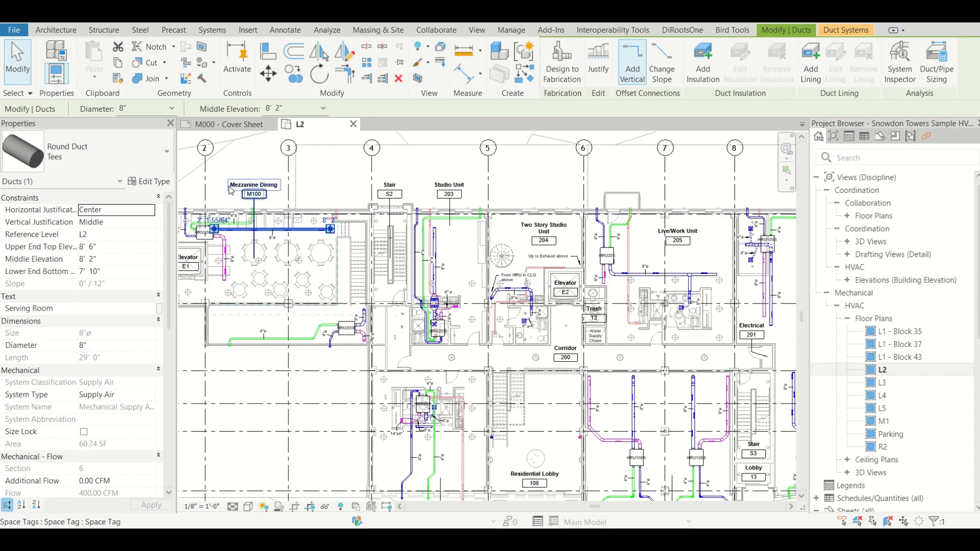
{"action": "scroll", "coordinate": [235, 189], "scroll_direction": "up", "scroll_amount": 2}
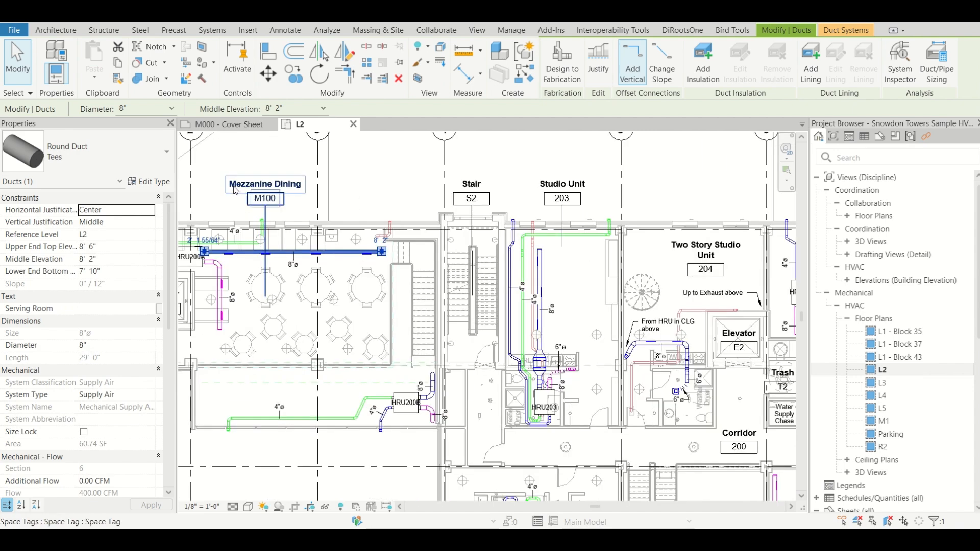
{"action": "left_click", "coordinate": [283, 184]}
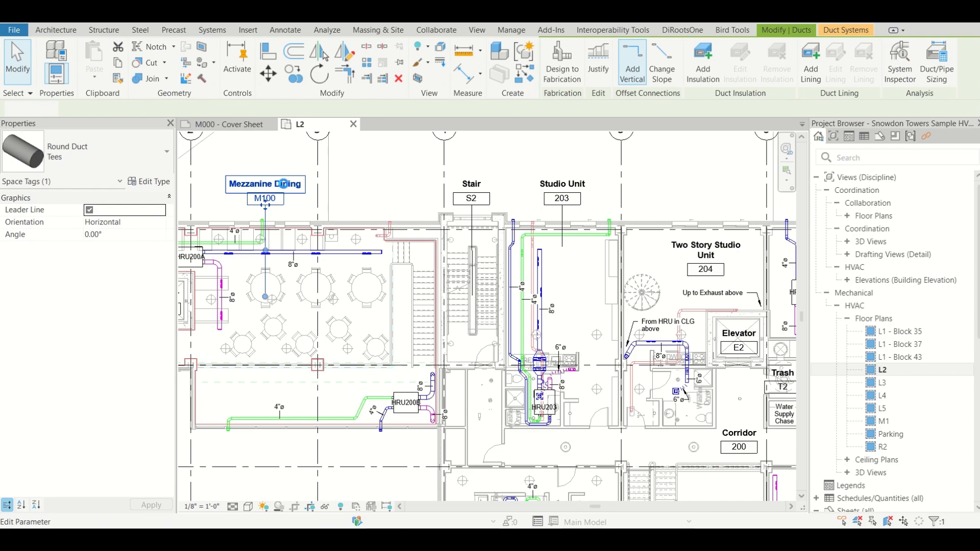
{"action": "left_click", "coordinate": [283, 184]}
{"action": "key", "text": "ctrl+c"}
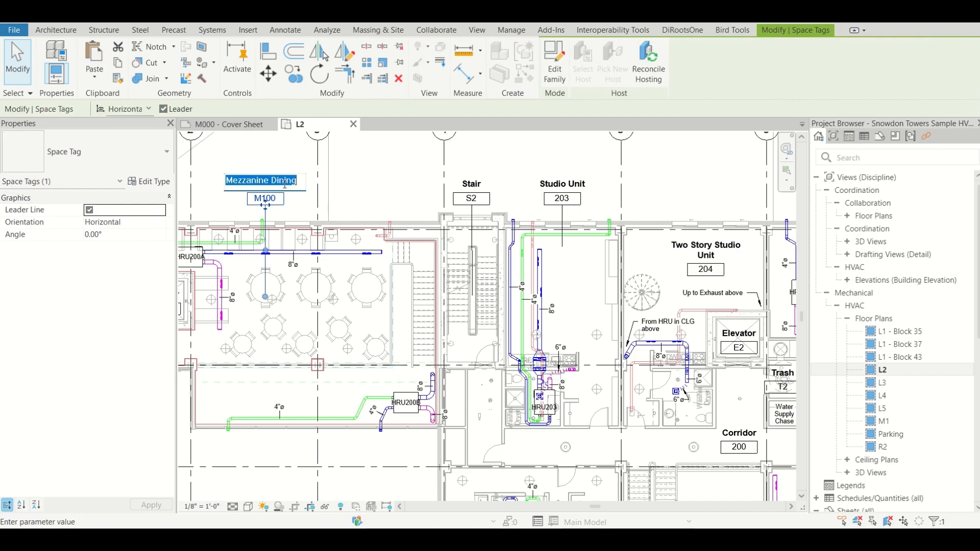
{"action": "left_click", "coordinate": [376, 189]}
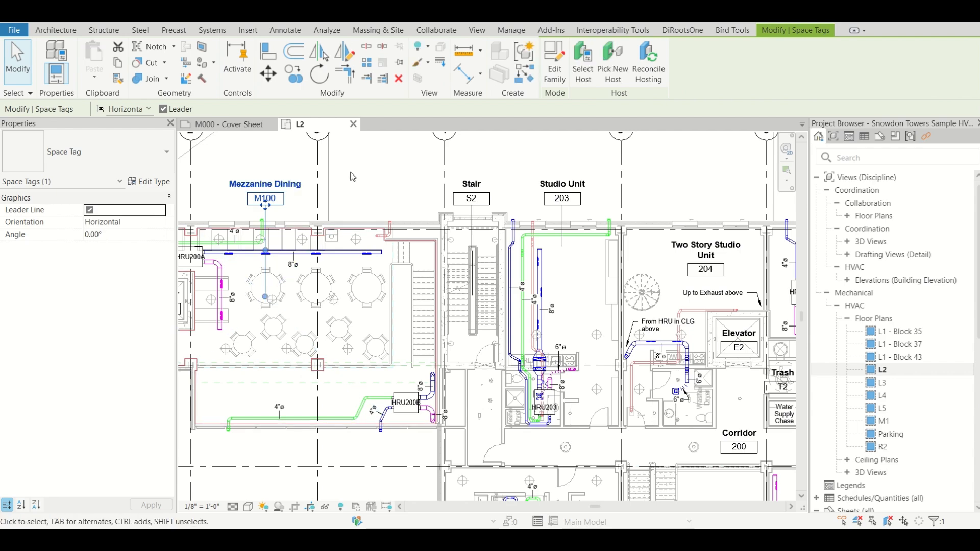
{"action": "key", "text": "Escape"}
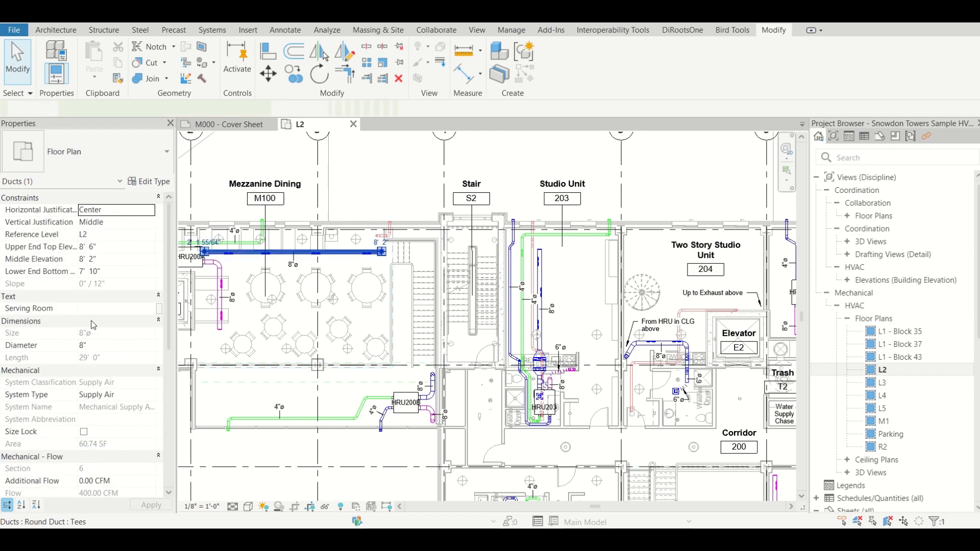
Set the Serving Room parameter of the 8" supply duct in the dining area to the copied name Mezzanine Dining
{"action": "left_click", "coordinate": [99, 309]}
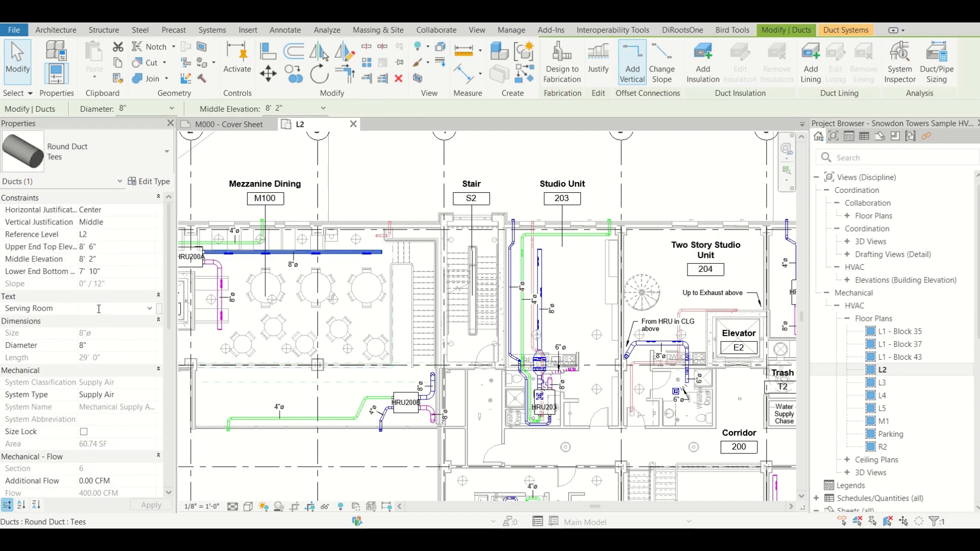
{"action": "key", "text": "ctrl+v"}
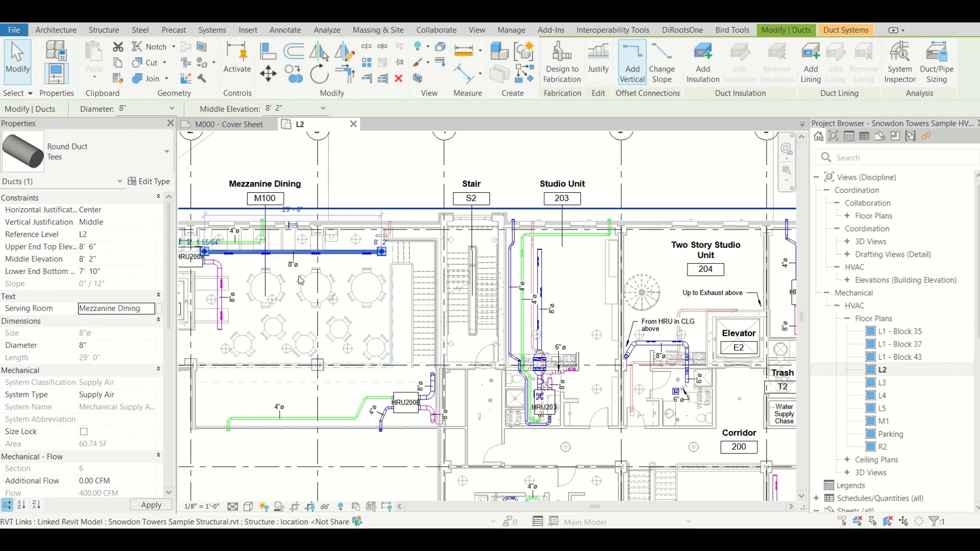
{"action": "scroll", "coordinate": [361, 269], "scroll_direction": "up", "scroll_amount": 3}
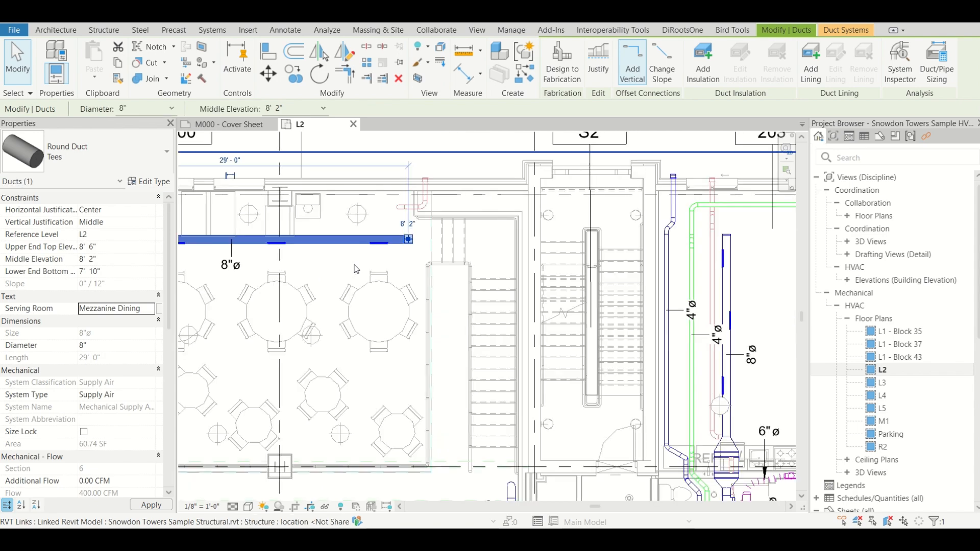
{"action": "left_click", "coordinate": [355, 269]}
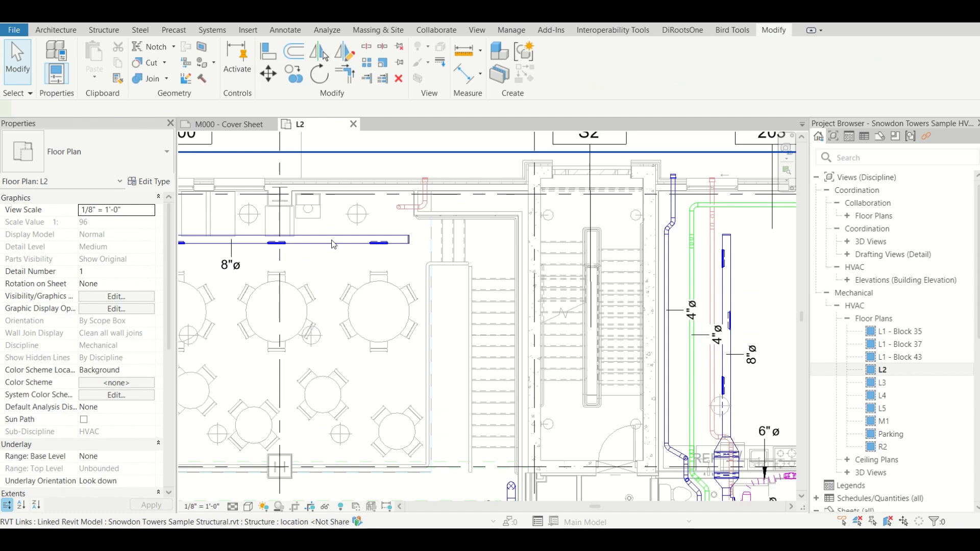
Tag the 8" supply duct in the dining area with a second duct size tag below it
{"action": "key", "text": "t"}
{"action": "key", "text": "g"}
{"action": "left_click", "coordinate": [333, 245]}
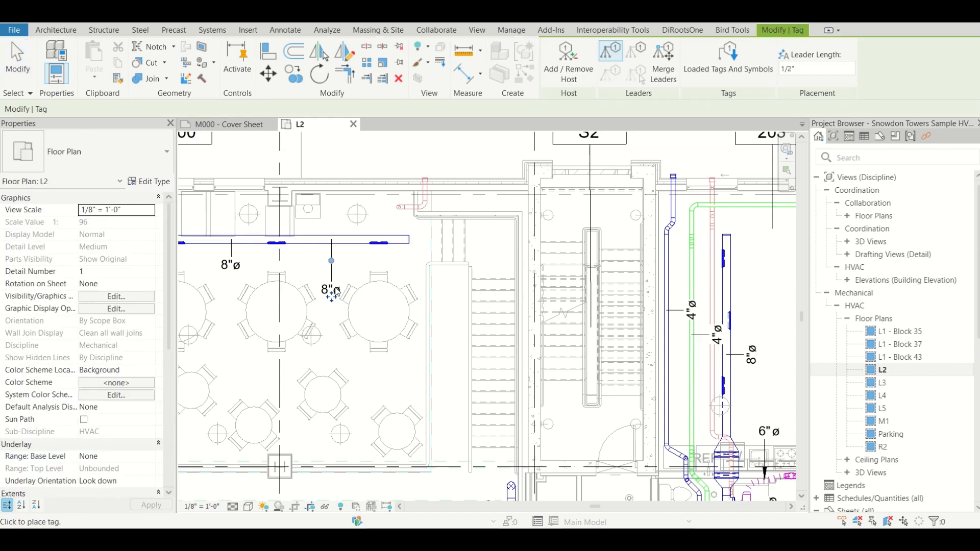
{"action": "key", "text": "Escape"}
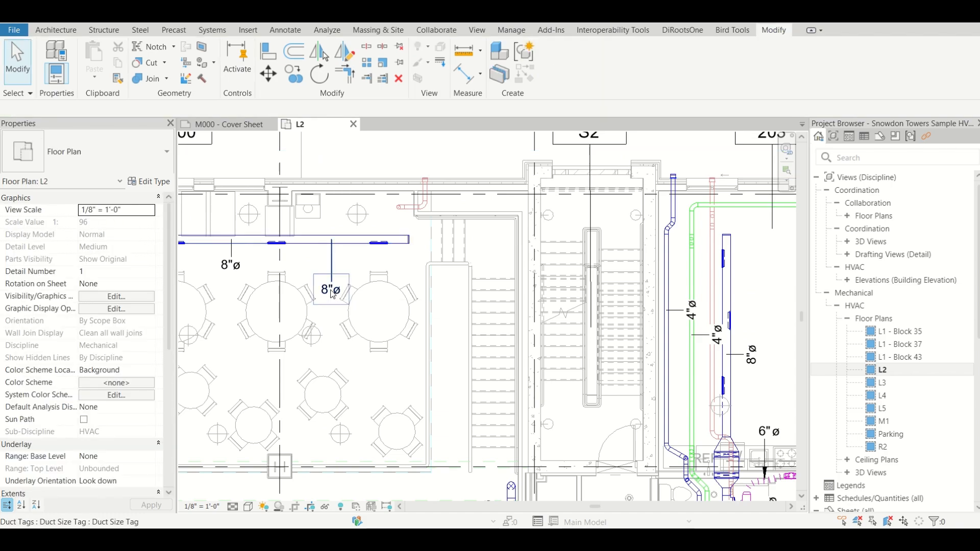
Open the new duct tag's family for editing and remove the Size parameter from its label
{"action": "left_click", "coordinate": [333, 293]}
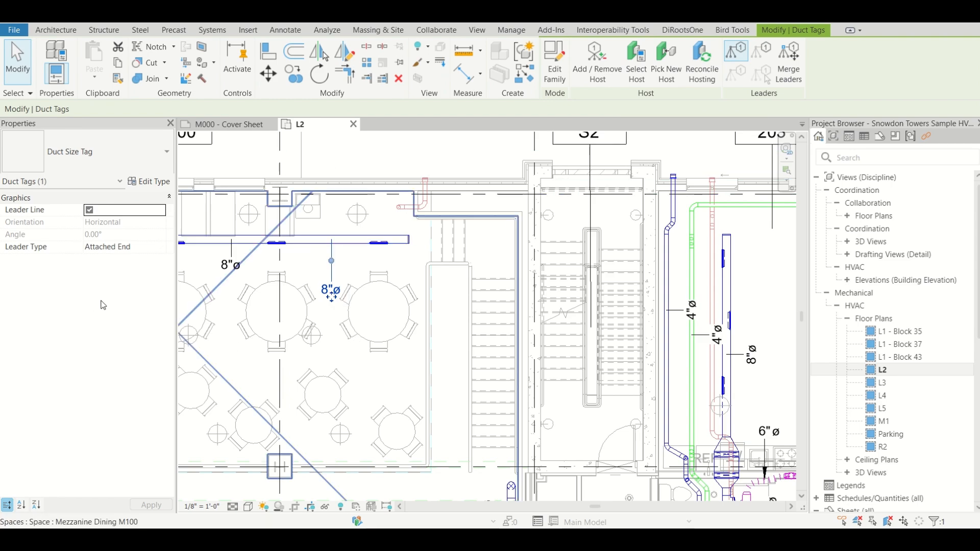
{"action": "left_click", "coordinate": [553, 62]}
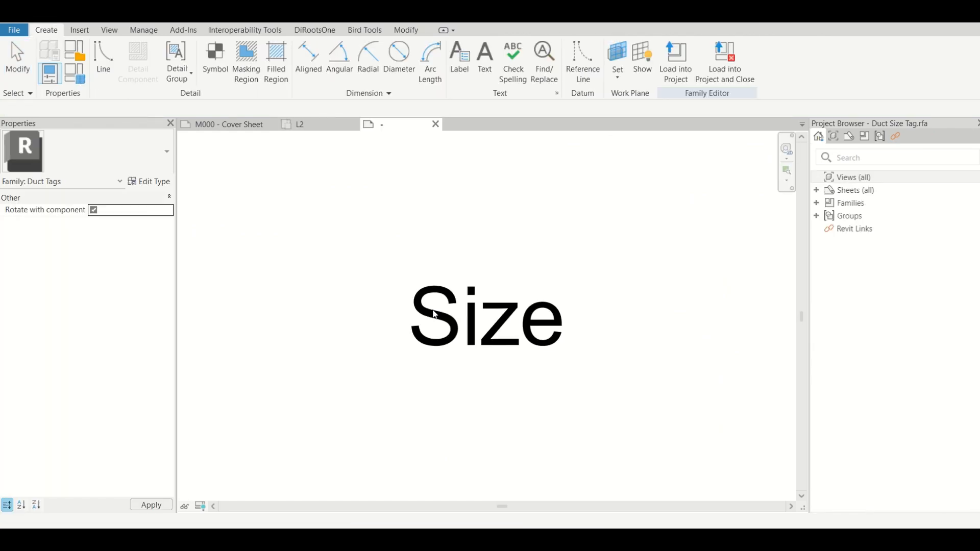
{"action": "left_click", "coordinate": [472, 310]}
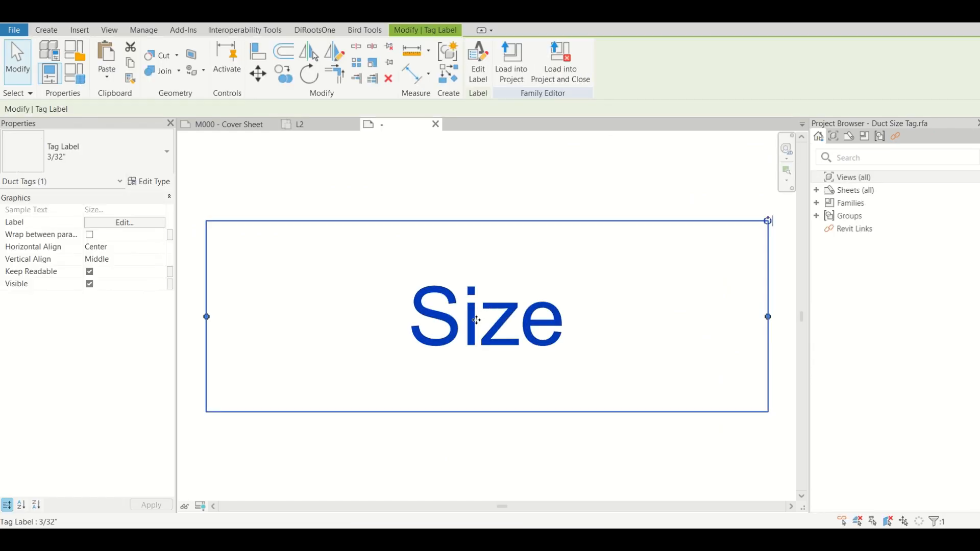
{"action": "left_click", "coordinate": [478, 64]}
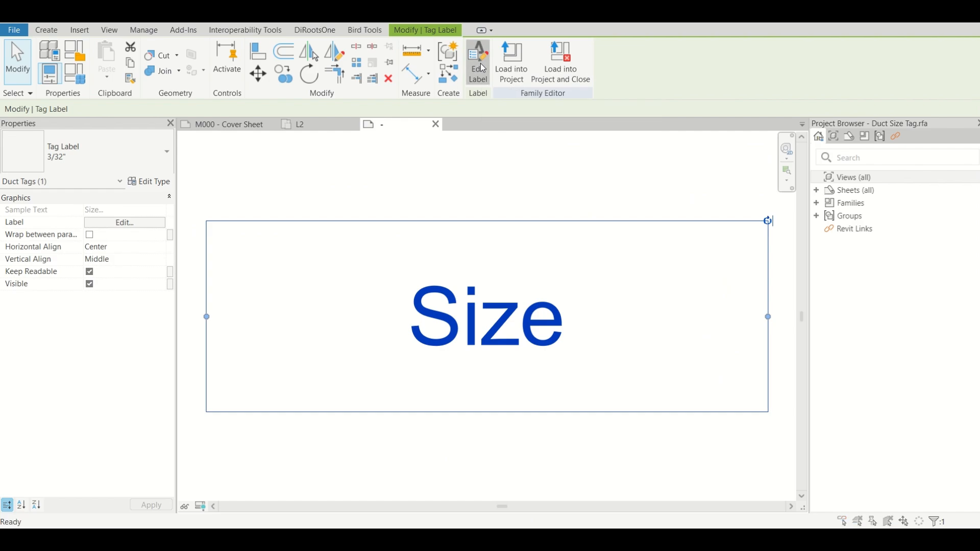
{"action": "left_click", "coordinate": [458, 224]}
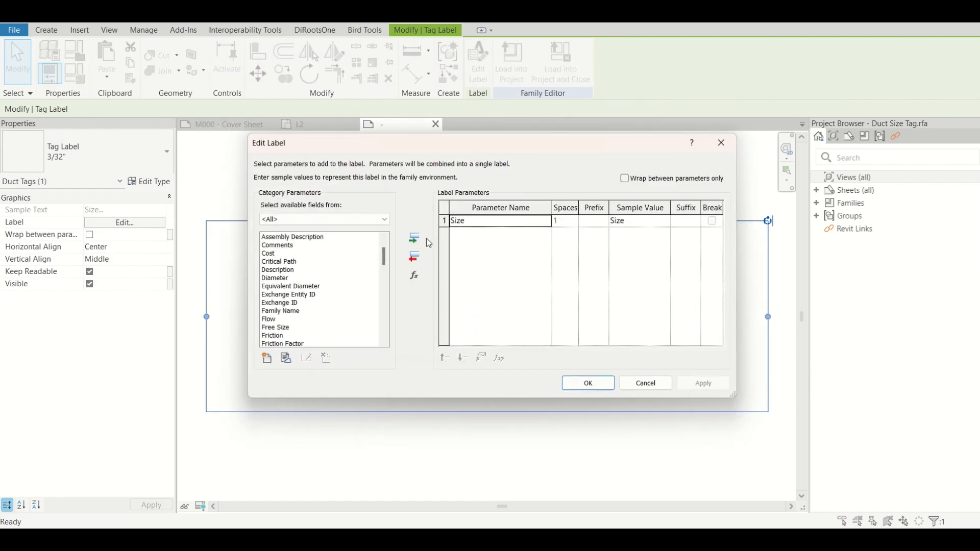
{"action": "left_click", "coordinate": [414, 259]}
Add the Serving Room shared parameter from the Duct Parameters group to the parameters available for the tag label
{"action": "scroll", "coordinate": [289, 295], "scroll_direction": "down", "scroll_amount": 2}
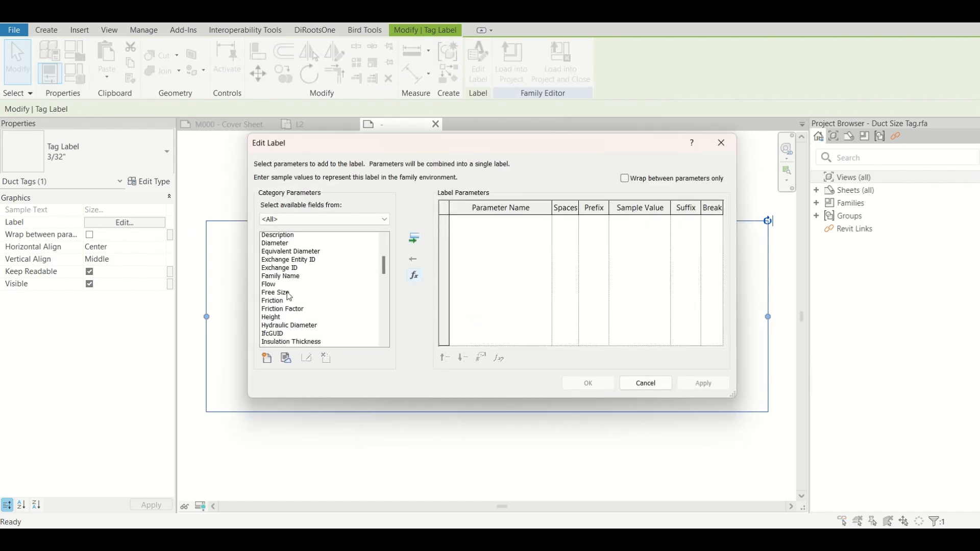
{"action": "scroll", "coordinate": [283, 265], "scroll_direction": "down", "scroll_amount": 7}
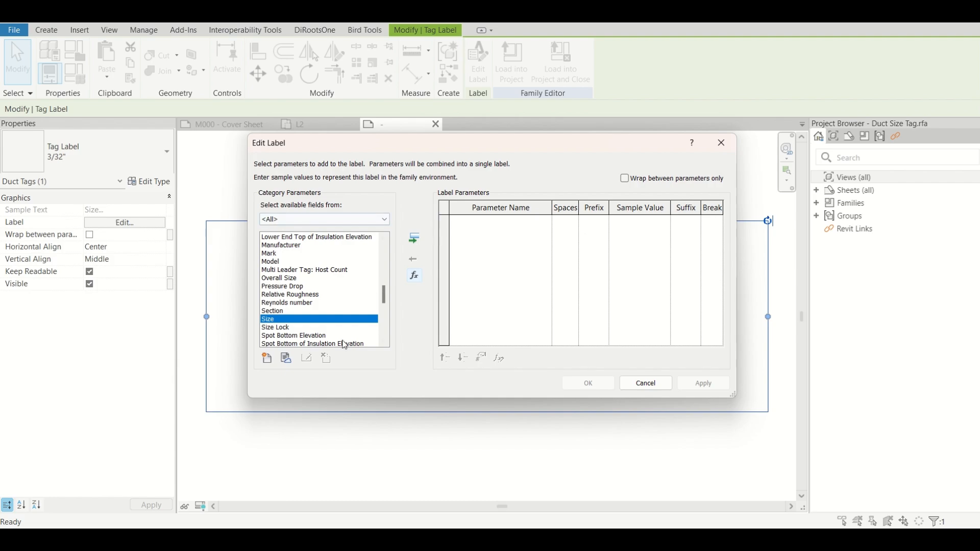
{"action": "mouse_move", "coordinate": [457, 144]}
{"action": "left_mouse_down"}
{"action": "mouse_move", "coordinate": [439, 164]}
{"action": "mouse_move", "coordinate": [450, 149]}
{"action": "left_mouse_up"}
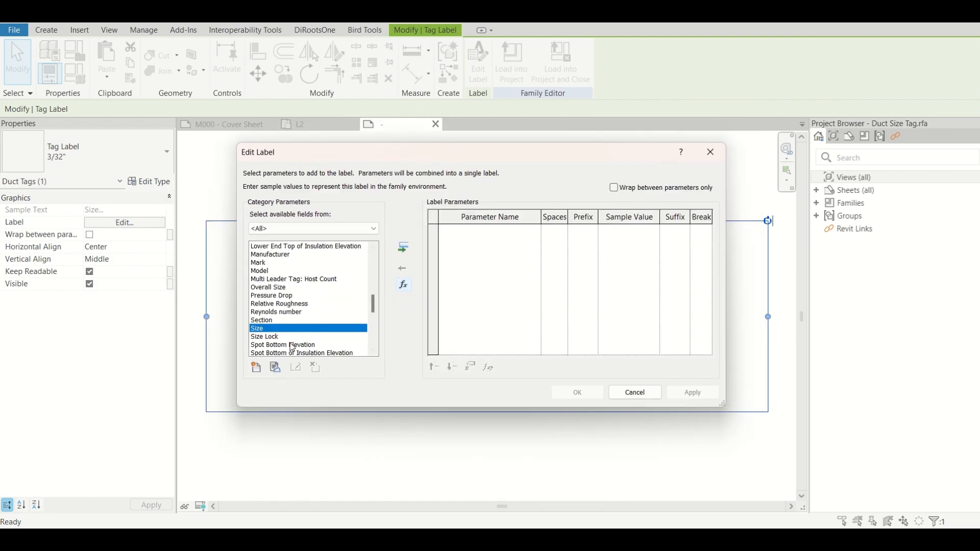
{"action": "left_click", "coordinate": [256, 368]}
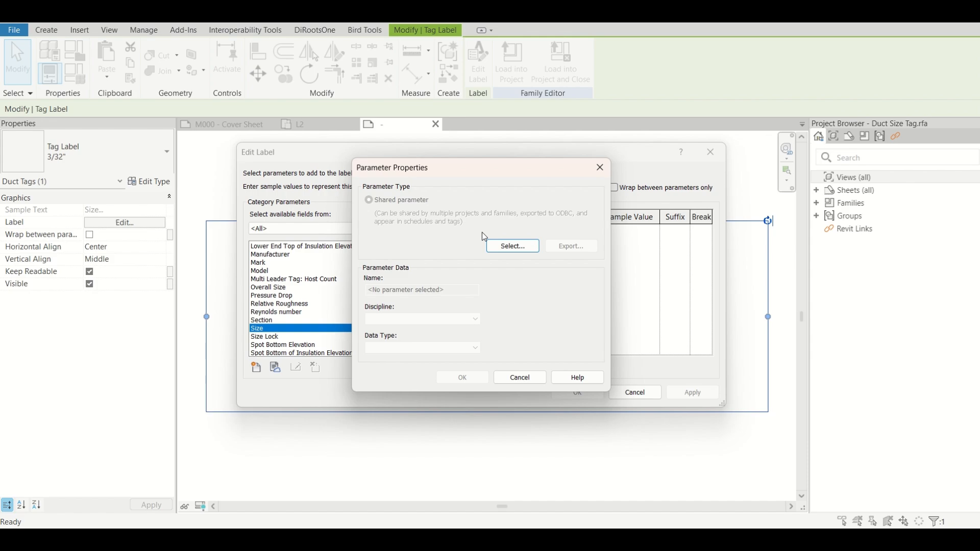
{"action": "left_click", "coordinate": [512, 246]}
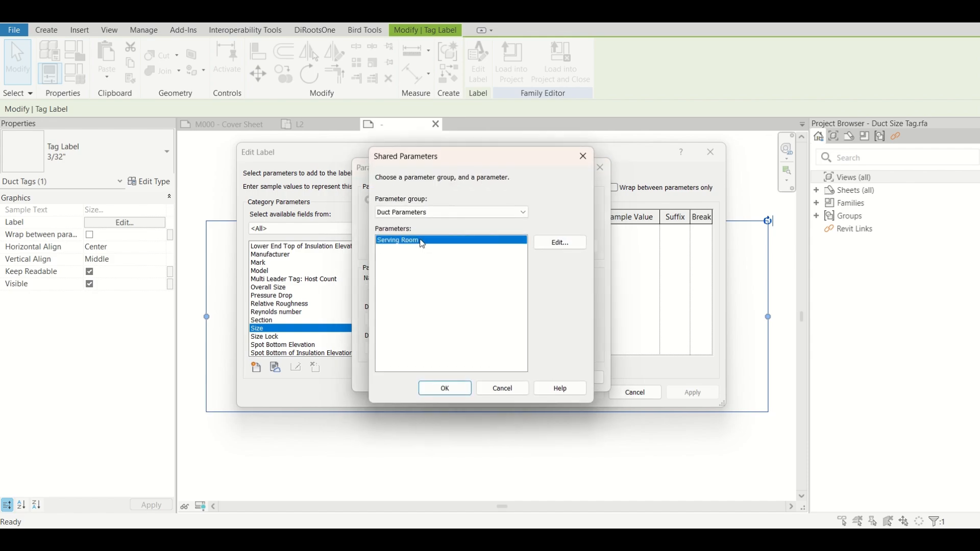
{"action": "left_click", "coordinate": [449, 390]}
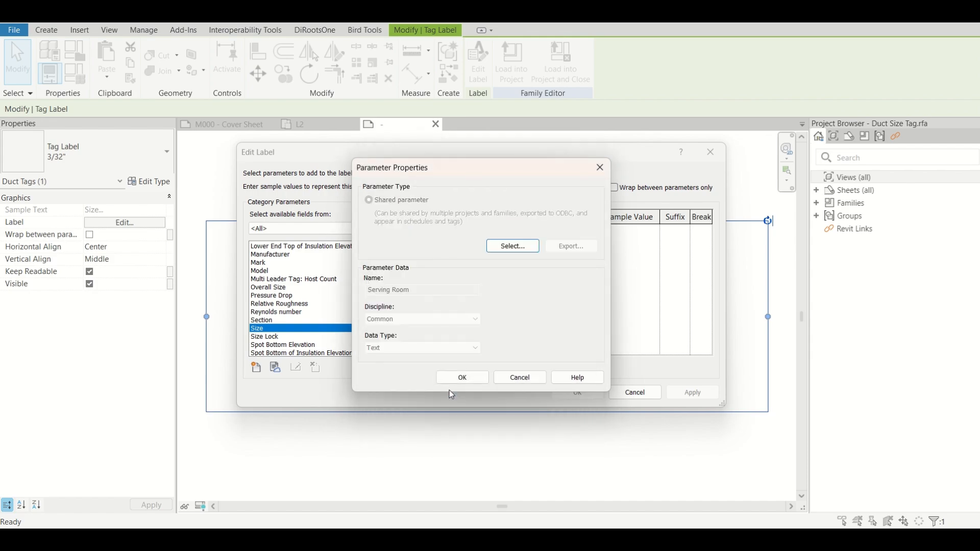
{"action": "left_click", "coordinate": [462, 378]}
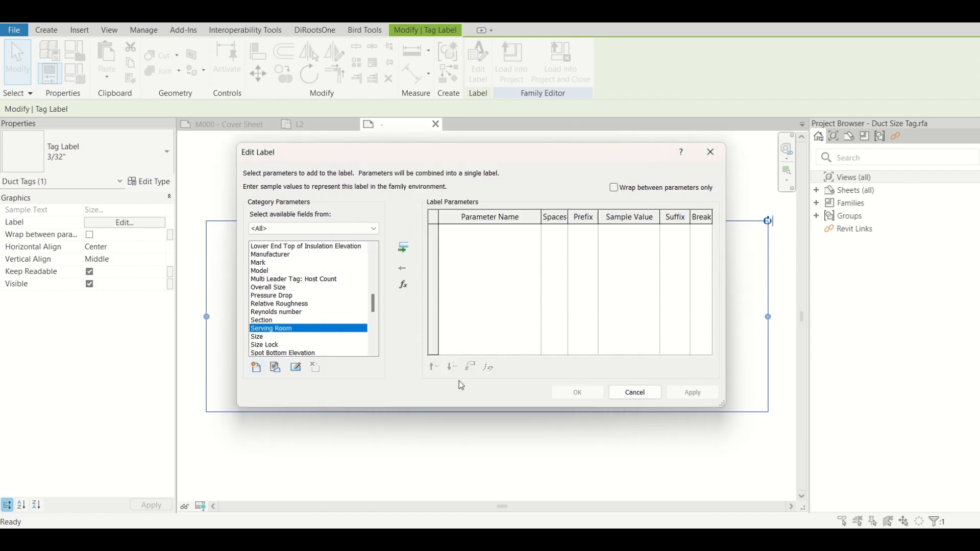
Put Serving Room into the tag label, accept it, and widen the label box to fit the text on one line
{"action": "left_click", "coordinate": [403, 250]}
{"action": "left_click", "coordinate": [576, 393]}
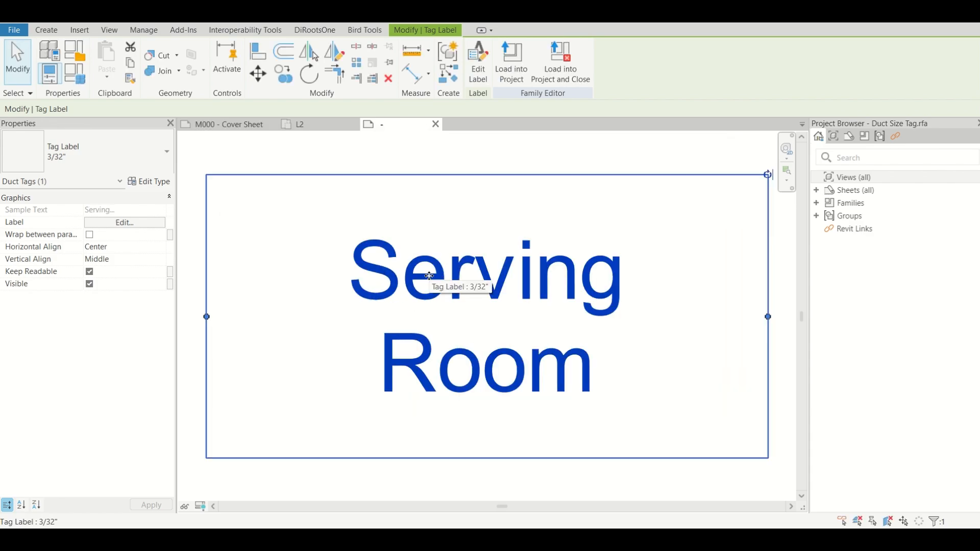
{"action": "scroll", "coordinate": [345, 291], "scroll_direction": "down", "scroll_amount": 3}
{"action": "left_click_drag", "start_coordinate": [591, 304], "coordinate": [650, 306]}
Edit the tag label again and add the Size parameter below Serving Room
{"action": "left_click", "coordinate": [475, 66]}
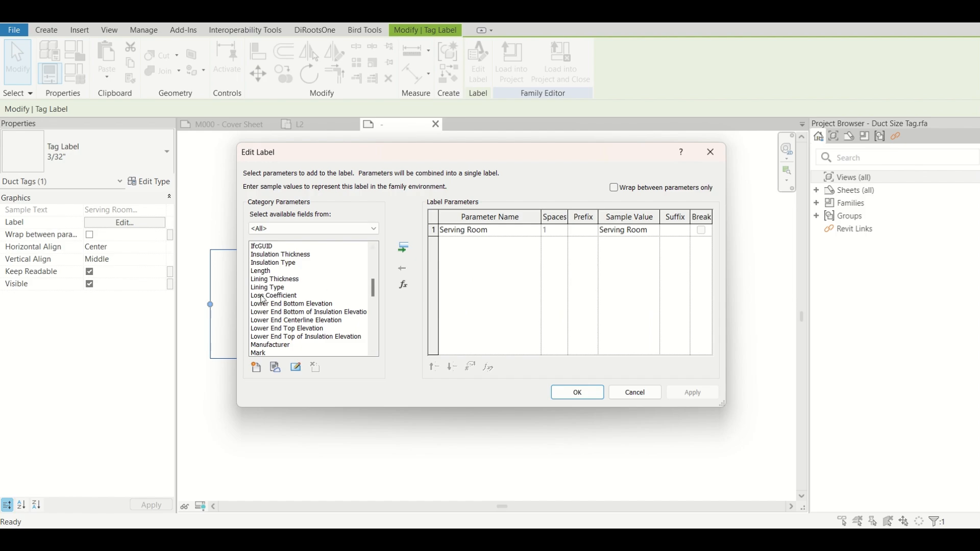
{"action": "left_click", "coordinate": [263, 297]}
{"action": "key", "text": "s"}
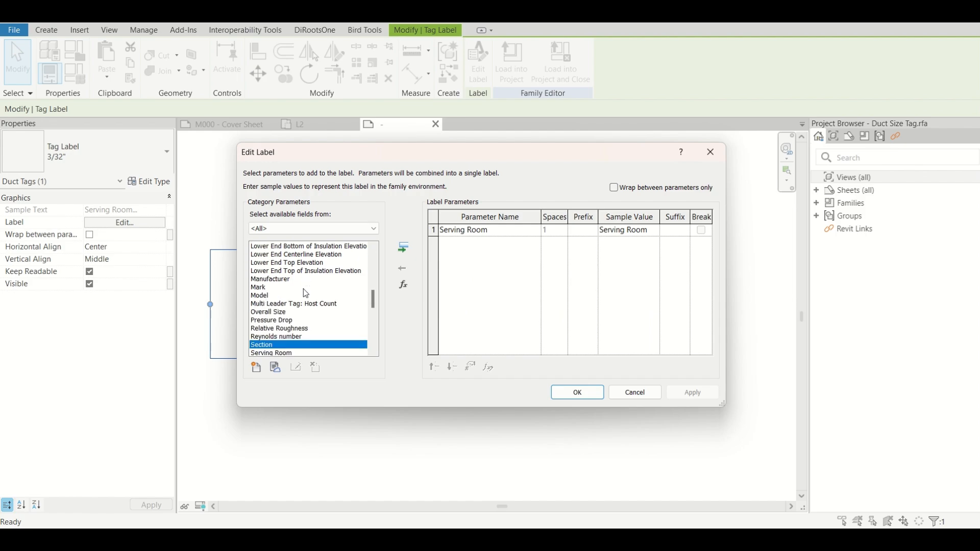
{"action": "scroll", "coordinate": [306, 293], "scroll_direction": "down", "scroll_amount": 3}
{"action": "left_click", "coordinate": [263, 282]}
{"action": "left_click", "coordinate": [264, 288]}
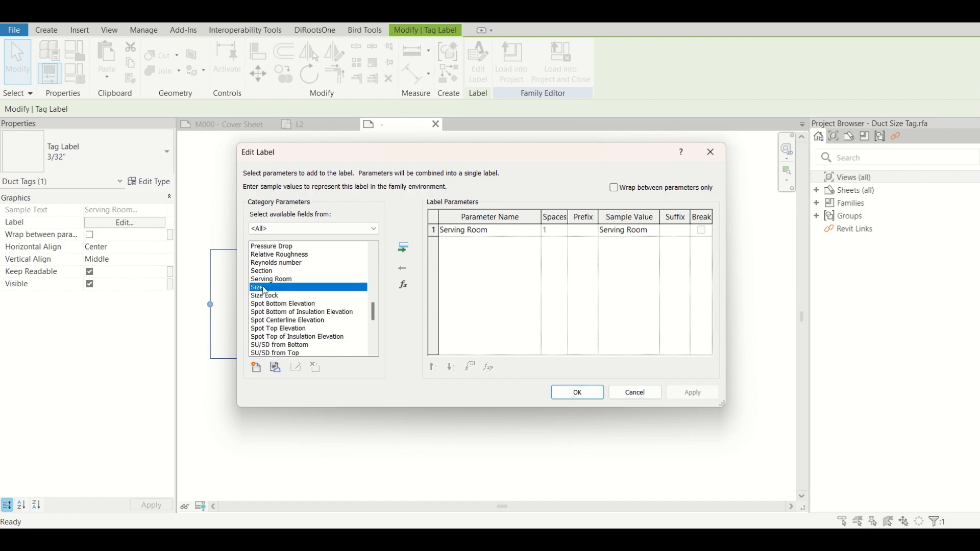
{"action": "left_click", "coordinate": [402, 250]}
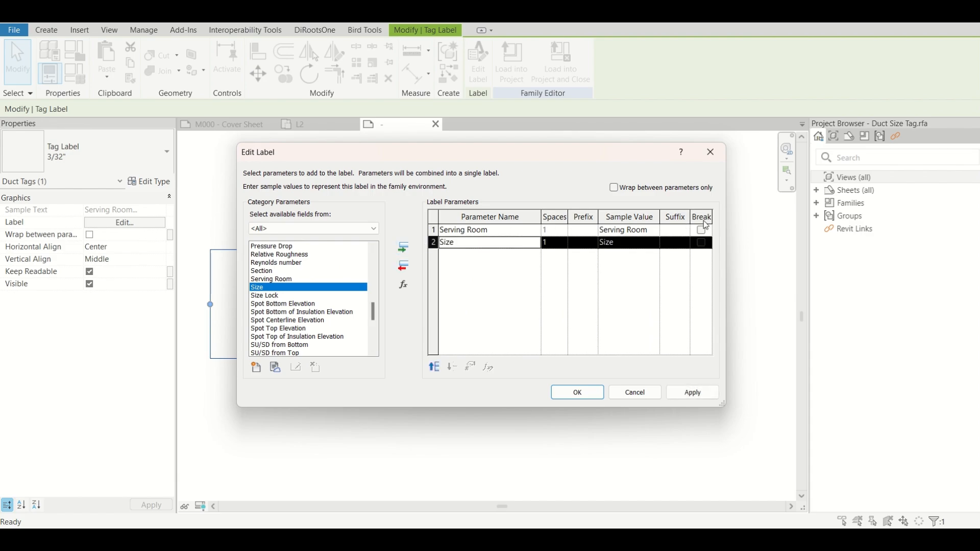
Turn on the line break after Serving Room and accept the label edits
{"action": "left_click", "coordinate": [705, 231]}
{"action": "left_click", "coordinate": [702, 231]}
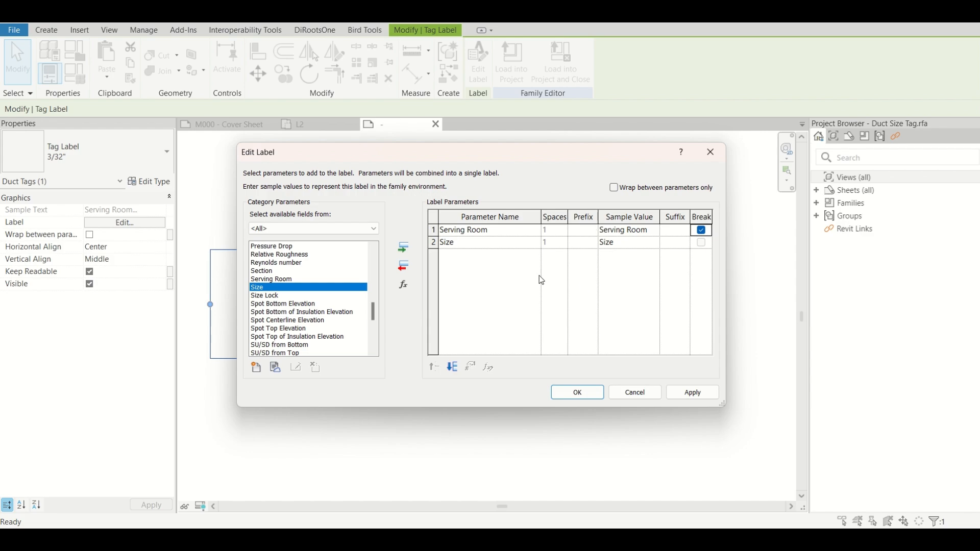
{"action": "left_click", "coordinate": [576, 393]}
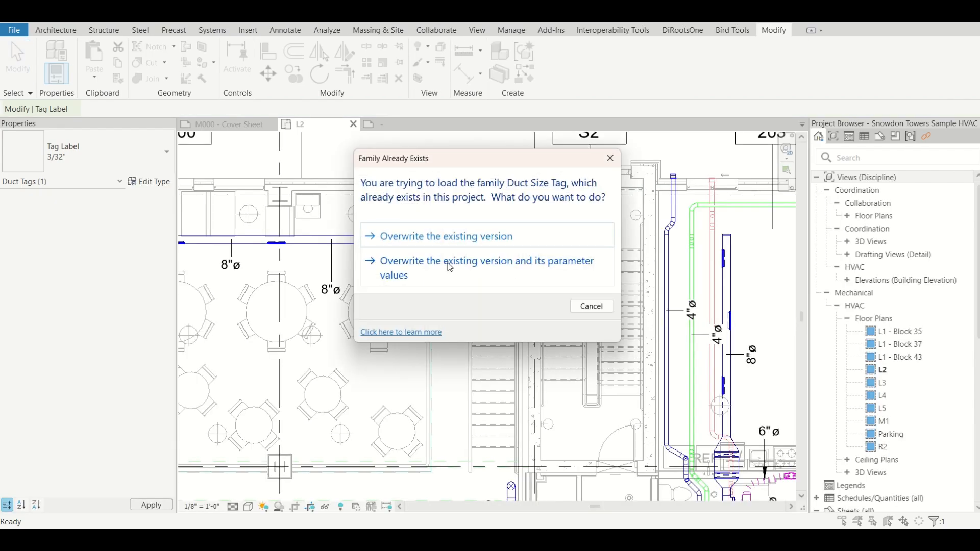
Load the Duct Size Tag family into the project, overwriting the existing version and its parameter values
{"action": "left_click", "coordinate": [450, 268]}
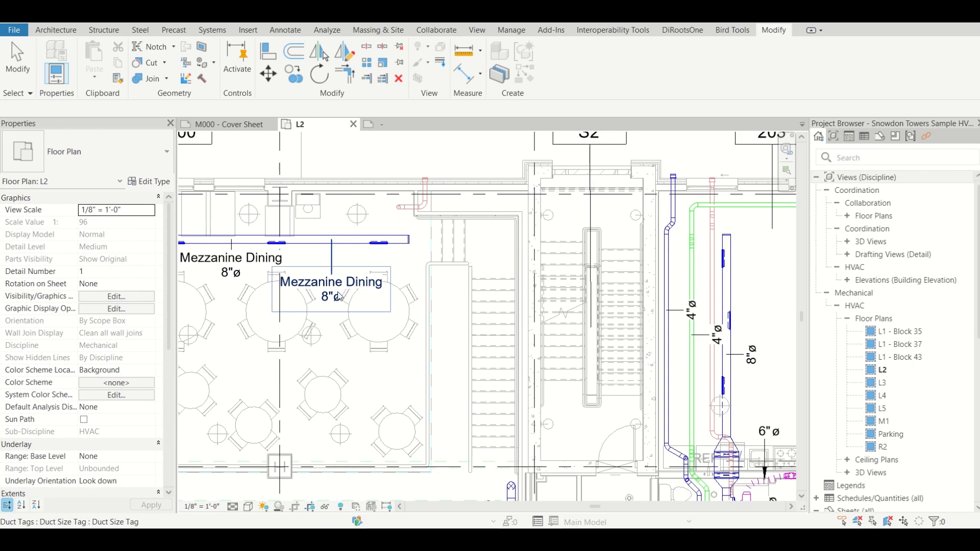
{"action": "scroll", "coordinate": [293, 289], "scroll_direction": "up", "scroll_amount": 2}
{"action": "scroll", "coordinate": [300, 303], "scroll_direction": "up", "scroll_amount": 1}
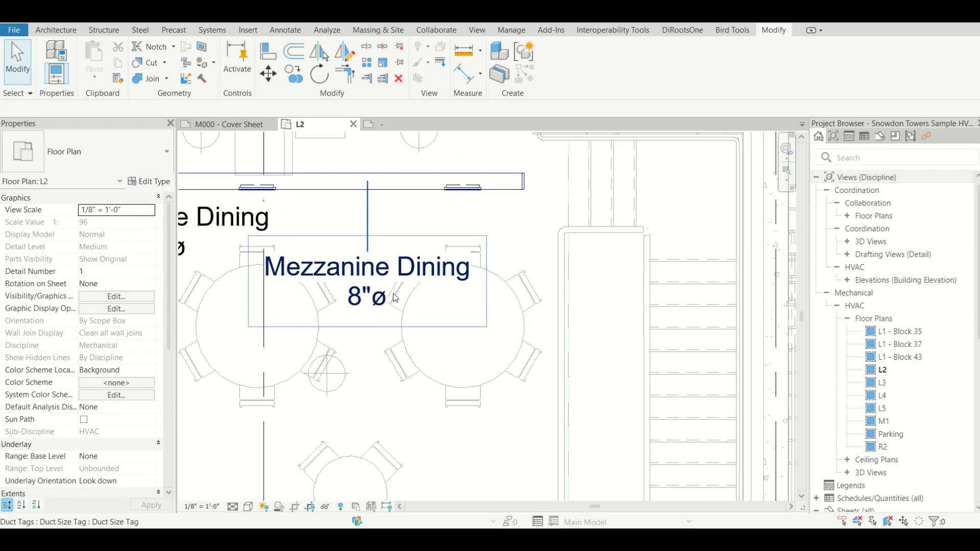
{"action": "scroll", "coordinate": [289, 288], "scroll_direction": "down", "scroll_amount": 3}
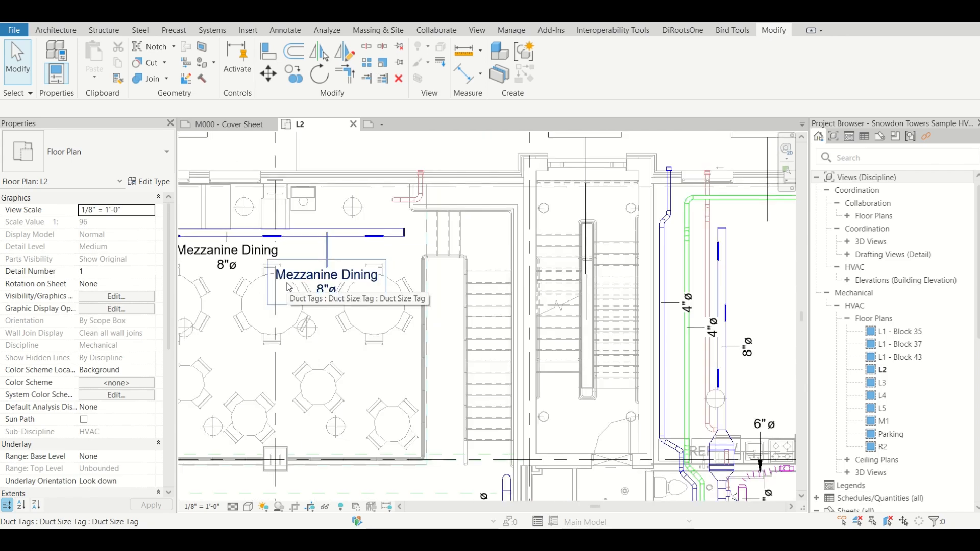
{"action": "scroll", "coordinate": [850, 312], "scroll_direction": "down", "scroll_amount": 9}
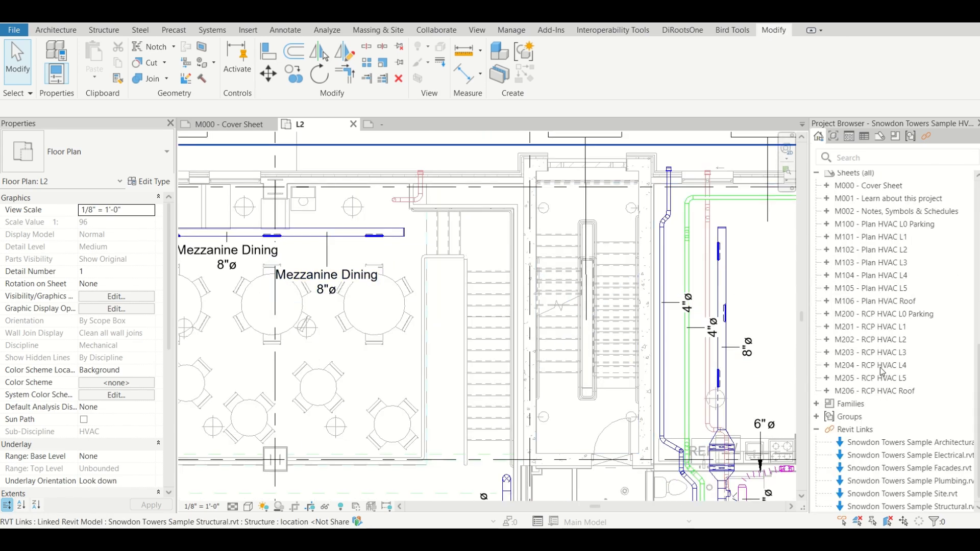
Create a new schedule of building components for the Ducts category, keeping the Duct Schedule name and New Construction phase
{"action": "scroll", "coordinate": [872, 317], "scroll_direction": "up", "scroll_amount": 5}
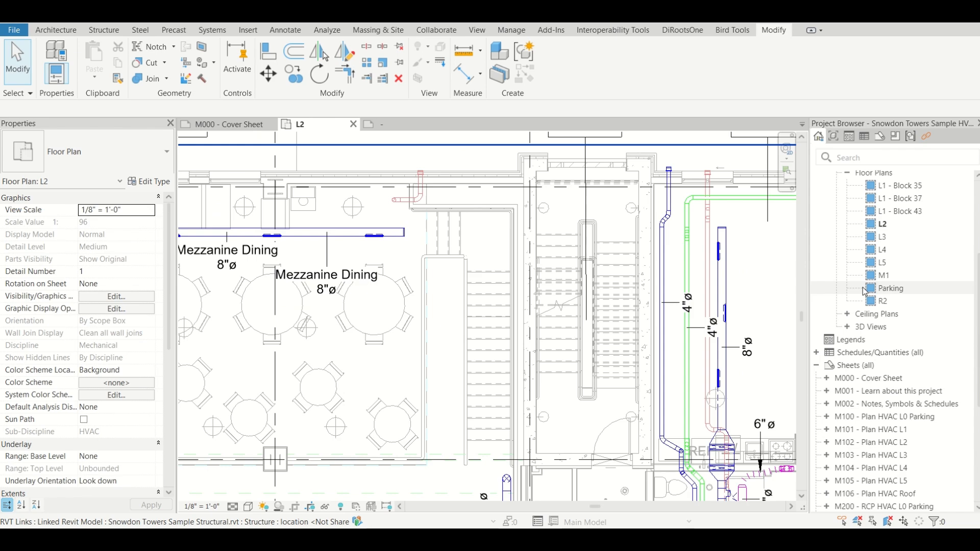
{"action": "left_click", "coordinate": [867, 358]}
{"action": "left_click", "coordinate": [877, 357]}
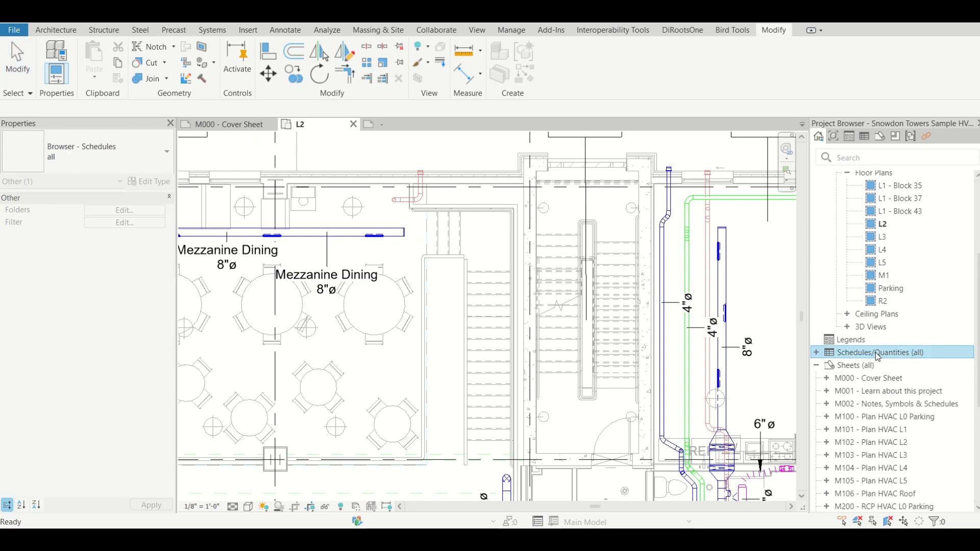
{"action": "right_click", "coordinate": [876, 357]}
{"action": "key", "text": "Escape"}
{"action": "left_click", "coordinate": [462, 262]}
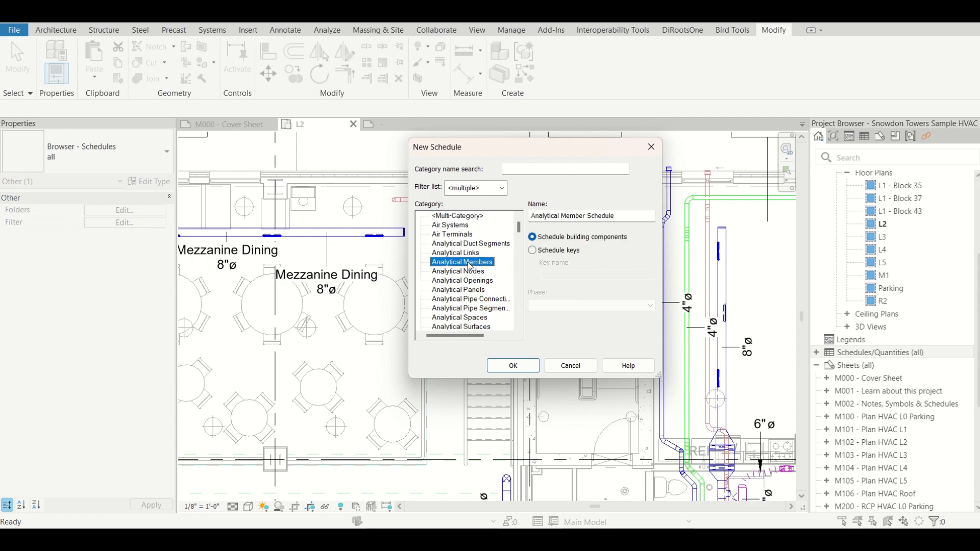
{"action": "key", "text": "d"}
{"action": "scroll", "coordinate": [470, 276], "scroll_direction": "down", "scroll_amount": 4}
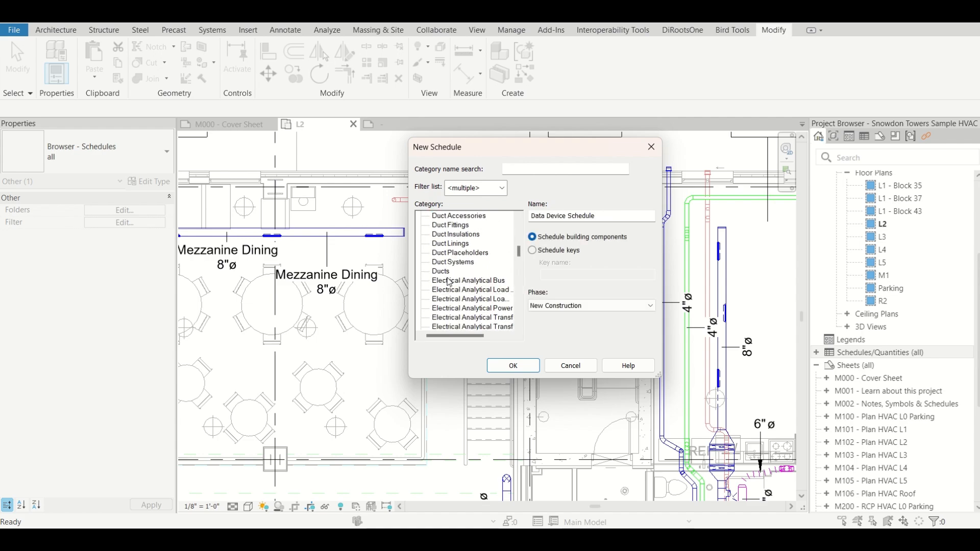
{"action": "left_click", "coordinate": [446, 274]}
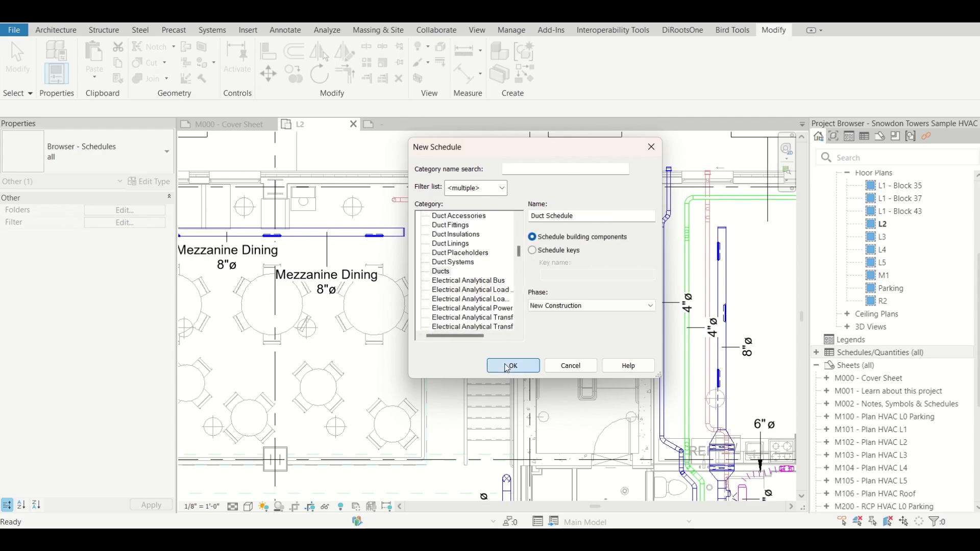
{"action": "left_click", "coordinate": [508, 365]}
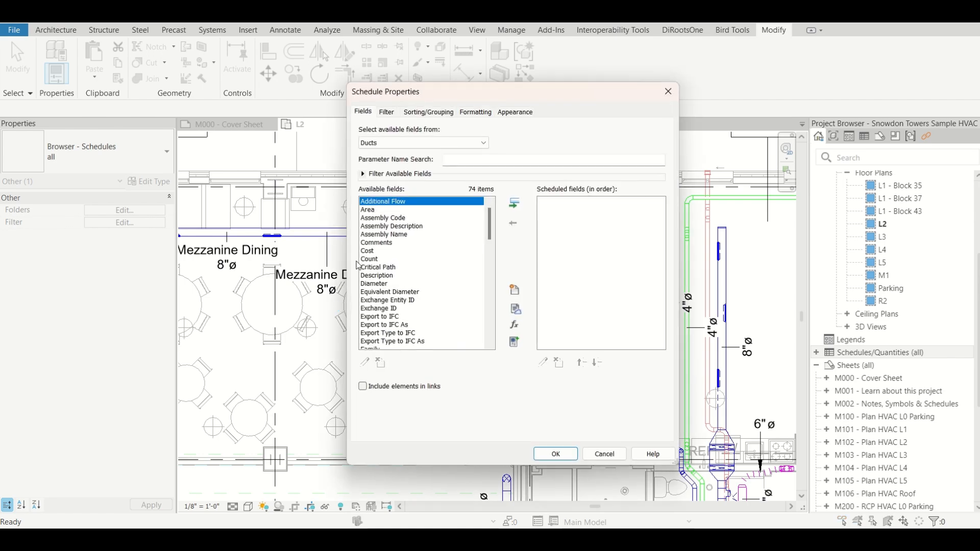
Add System Type, Serving Room and Size, in that order, as fields of the duct schedule
{"action": "left_click", "coordinate": [395, 227]}
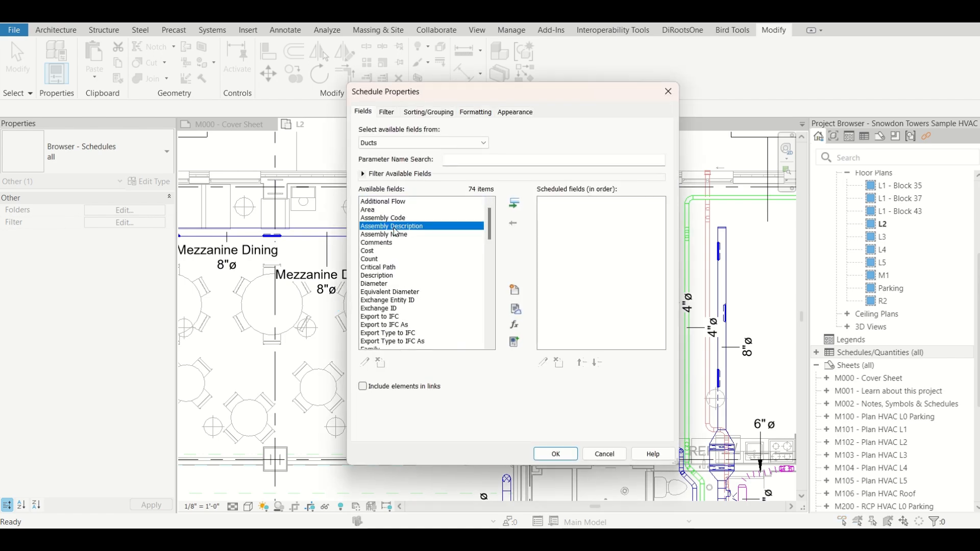
{"action": "key", "text": "s"}
{"action": "scroll", "coordinate": [400, 274], "scroll_direction": "down", "scroll_amount": 4}
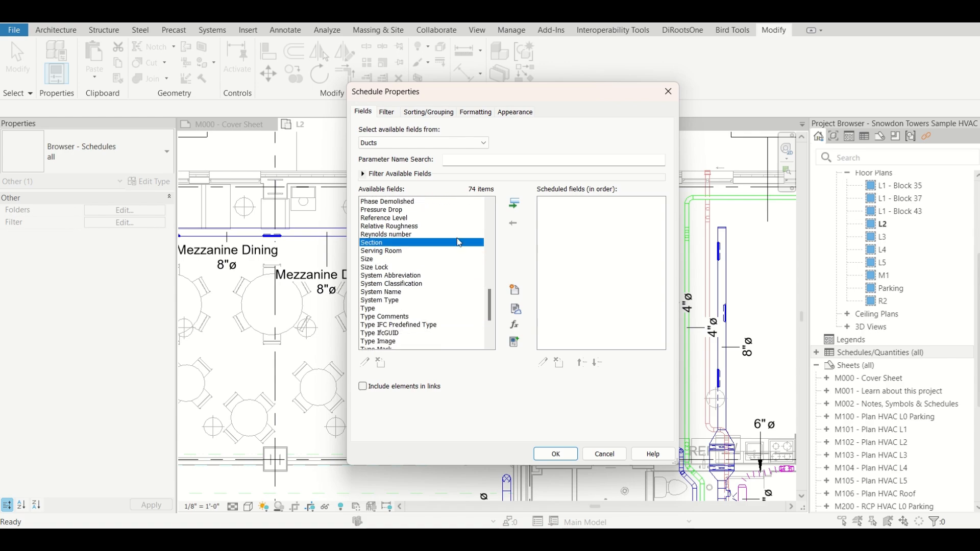
{"action": "left_click", "coordinate": [393, 300]}
{"action": "left_click", "coordinate": [514, 204]}
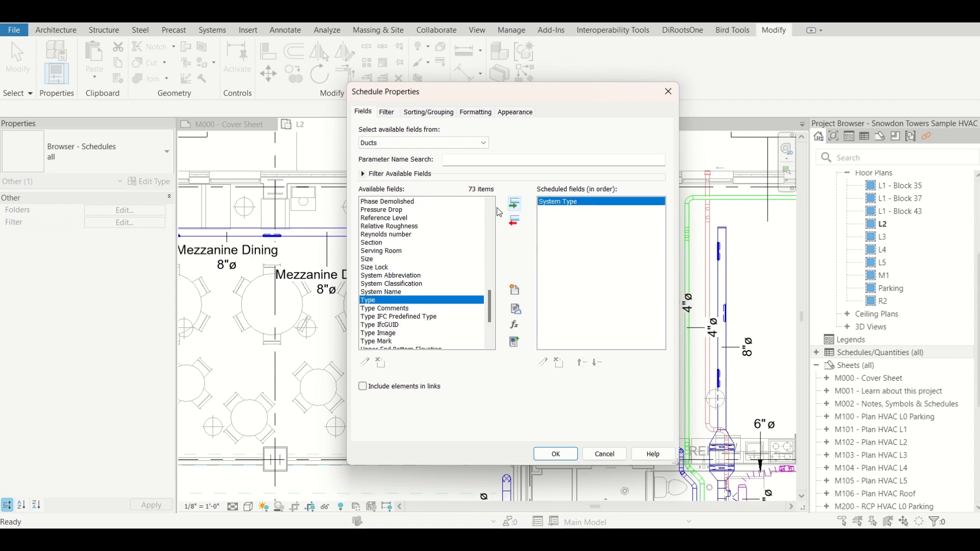
{"action": "left_click", "coordinate": [383, 251]}
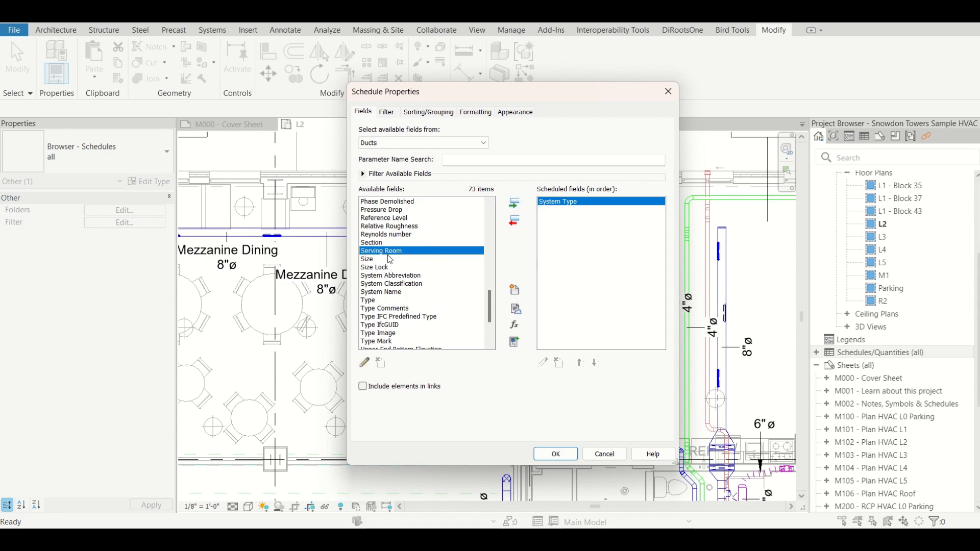
{"action": "left_click", "coordinate": [374, 260], "text": "shift"}
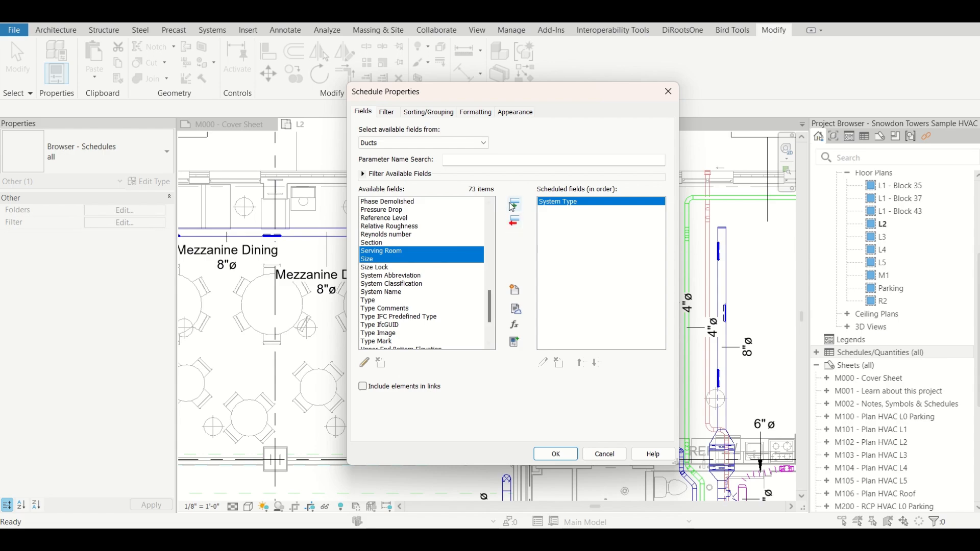
{"action": "left_click", "coordinate": [514, 203]}
Add the Count field after Size and generate the duct schedule without any filter
{"action": "left_click", "coordinate": [399, 293]}
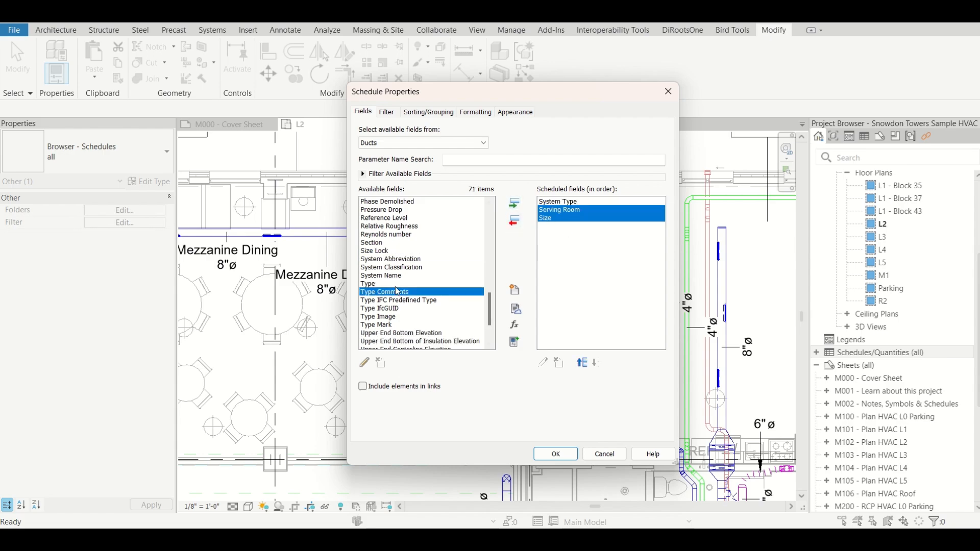
{"action": "key", "text": "c"}
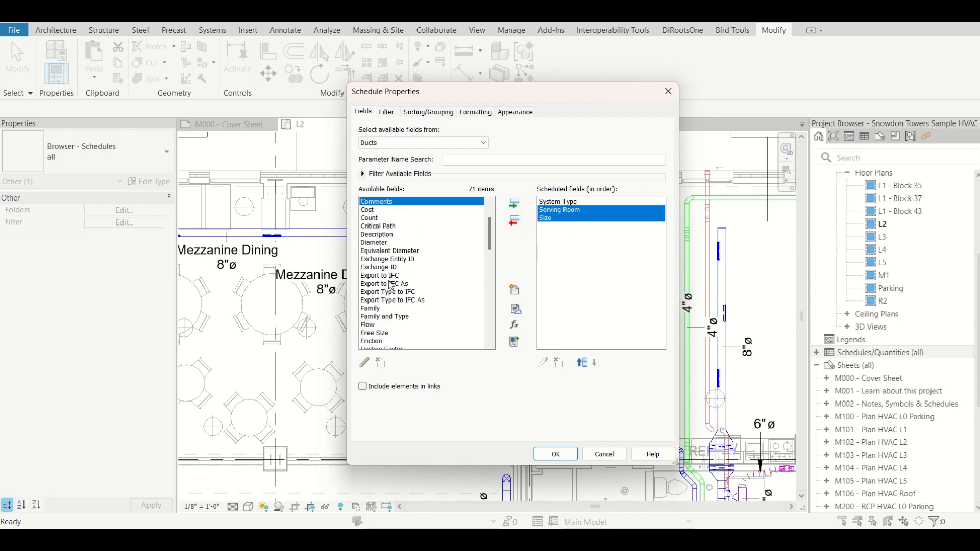
{"action": "left_click", "coordinate": [379, 219]}
{"action": "left_click", "coordinate": [515, 204]}
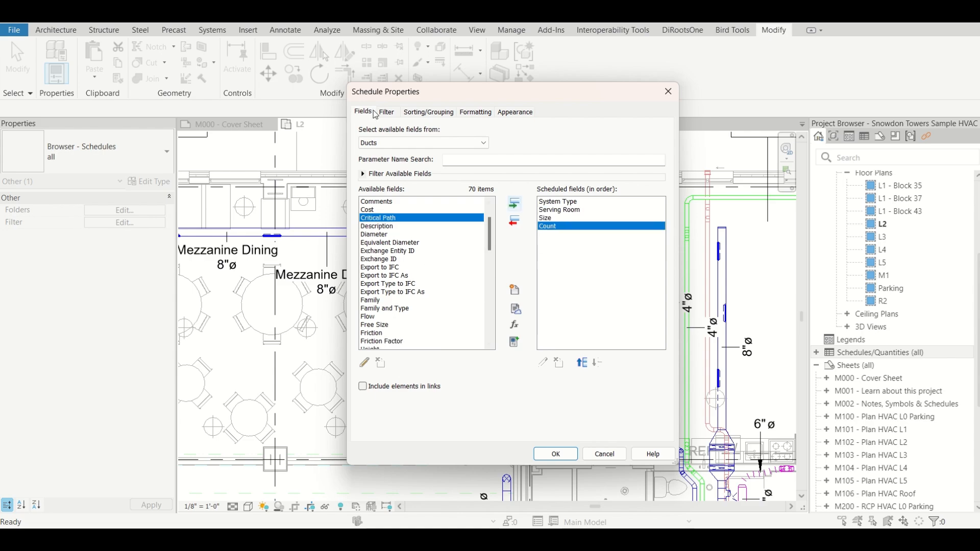
{"action": "left_click", "coordinate": [392, 113]}
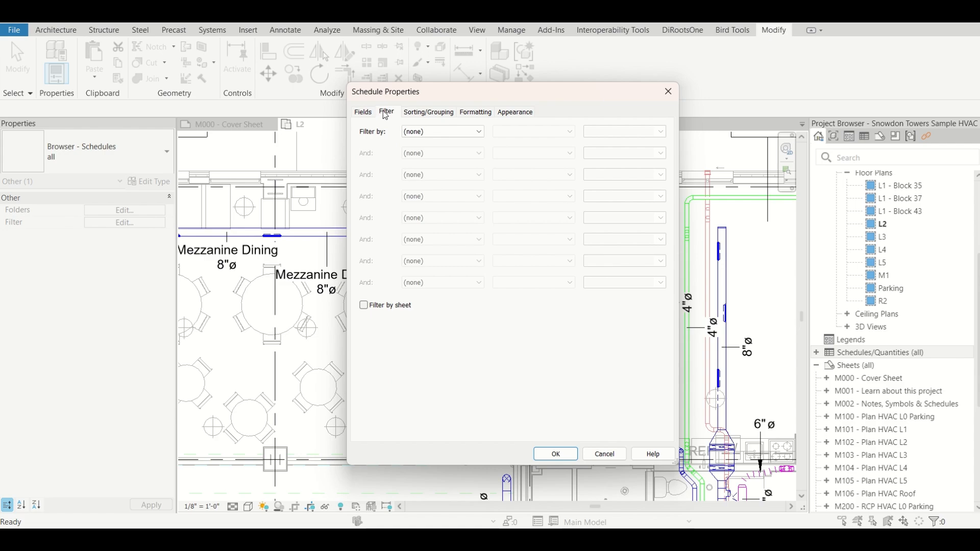
{"action": "left_click", "coordinate": [555, 453]}
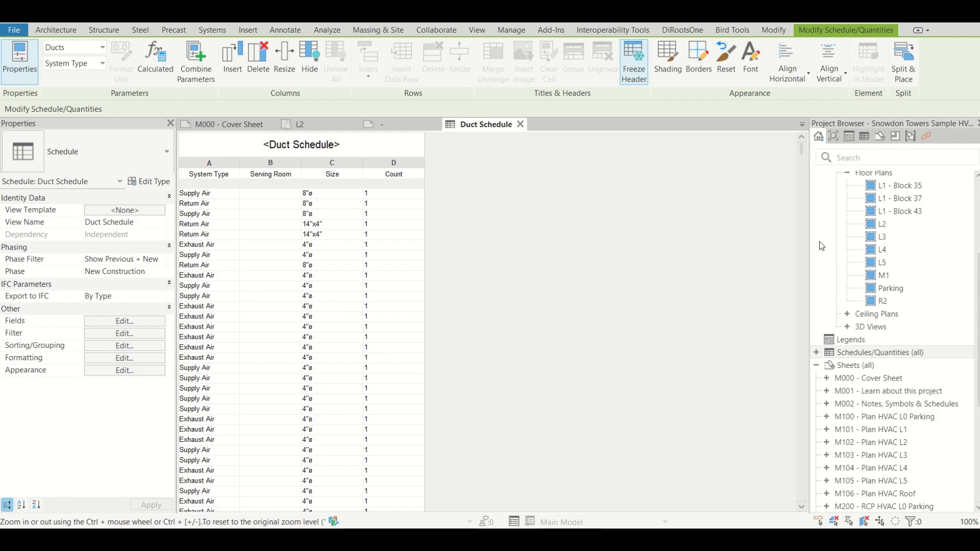
Filter the duct schedule to rows where Serving Room equals Mezzanine Dining
{"action": "left_click_drag", "start_coordinate": [801, 152], "coordinate": [800, 258]}
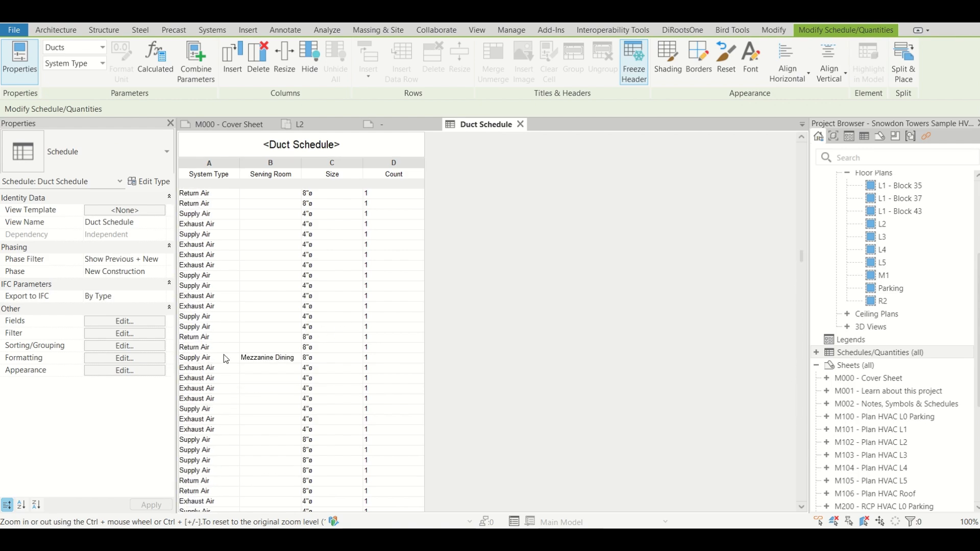
{"action": "left_click", "coordinate": [109, 339]}
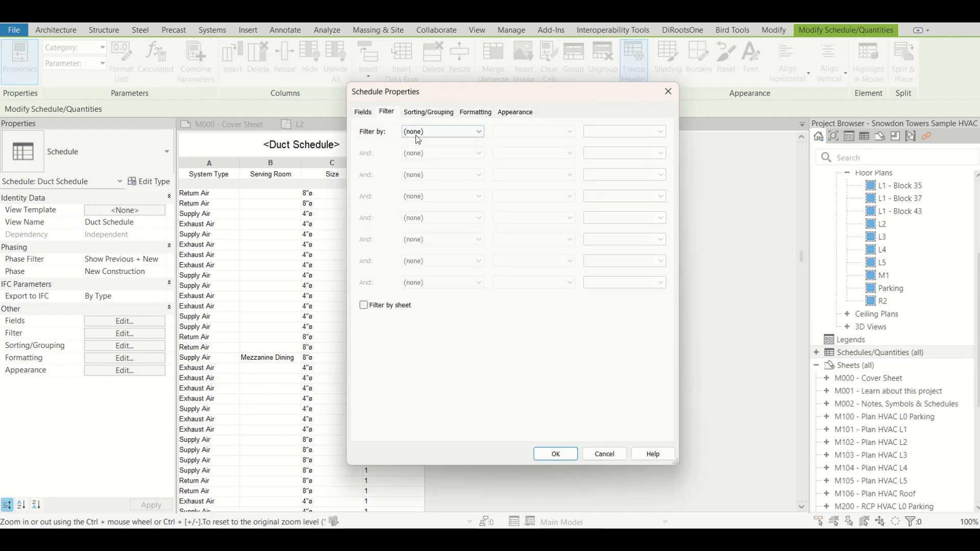
{"action": "left_click", "coordinate": [442, 131]}
{"action": "left_click", "coordinate": [423, 151]}
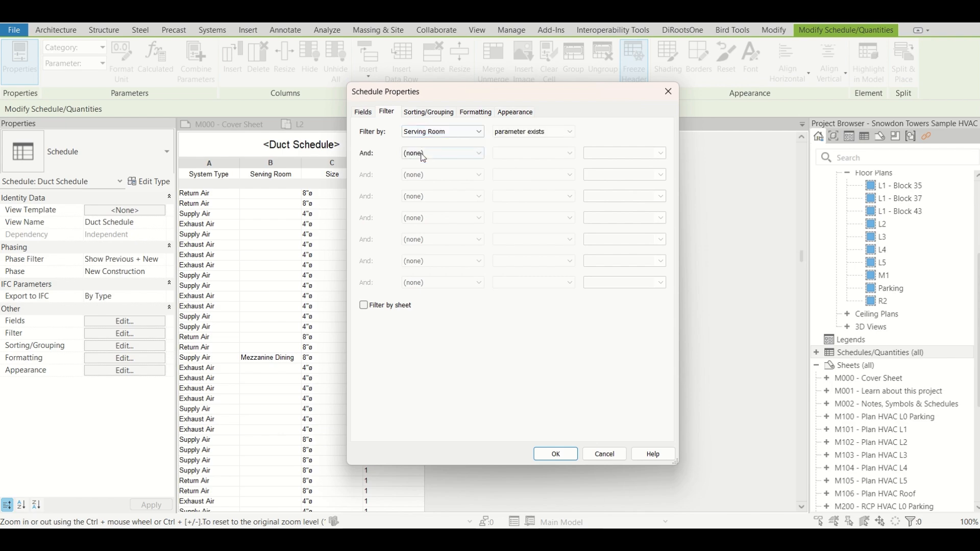
{"action": "left_click", "coordinate": [549, 134]}
{"action": "left_click", "coordinate": [549, 151]}
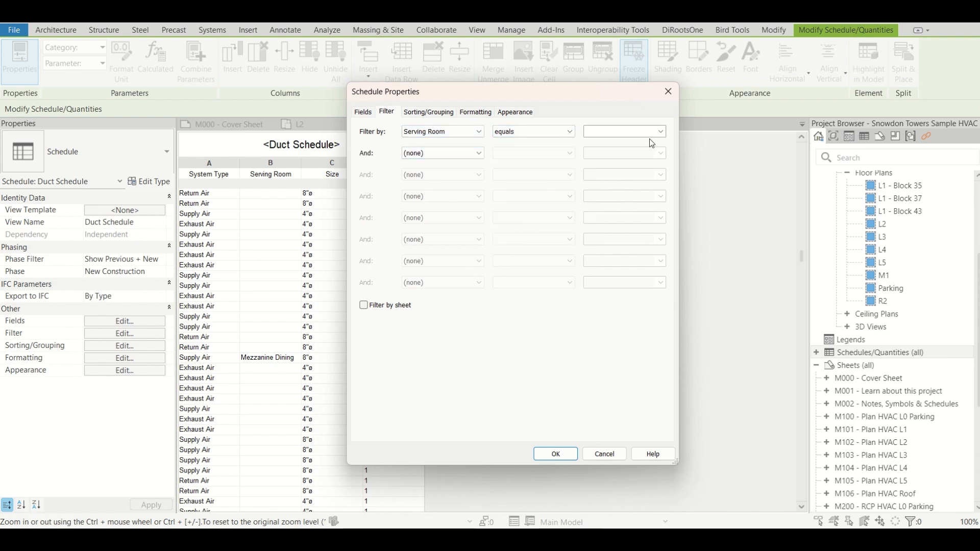
{"action": "left_click", "coordinate": [664, 132]}
{"action": "left_click", "coordinate": [623, 146]}
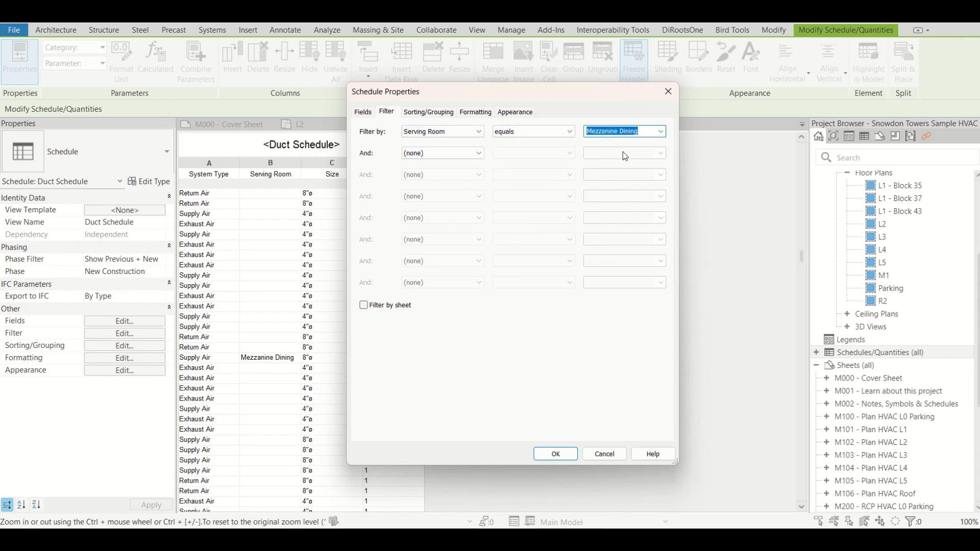
{"action": "left_click", "coordinate": [565, 455]}
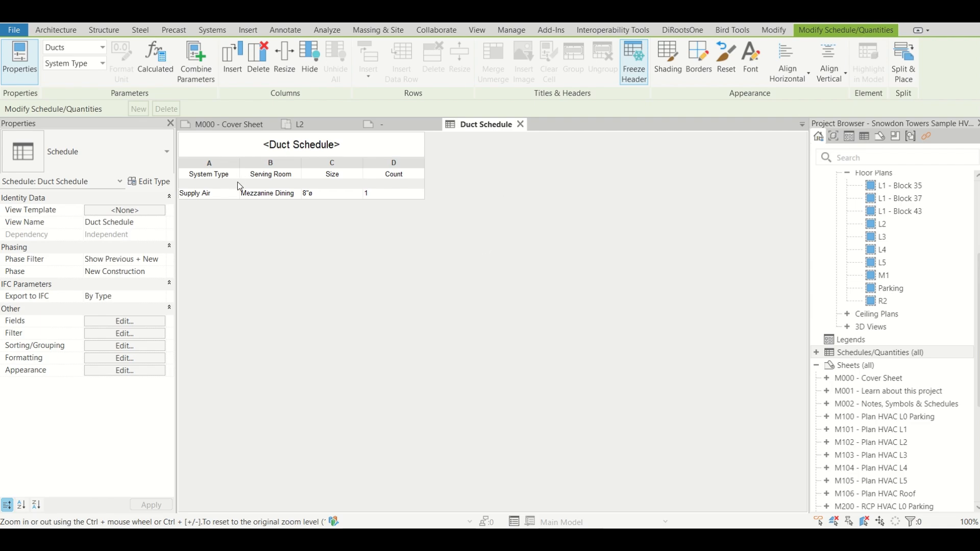
Locate the scheduled supply air duct in the L2 floor plan and review the label of the duct tag family
{"action": "left_click", "coordinate": [204, 195]}
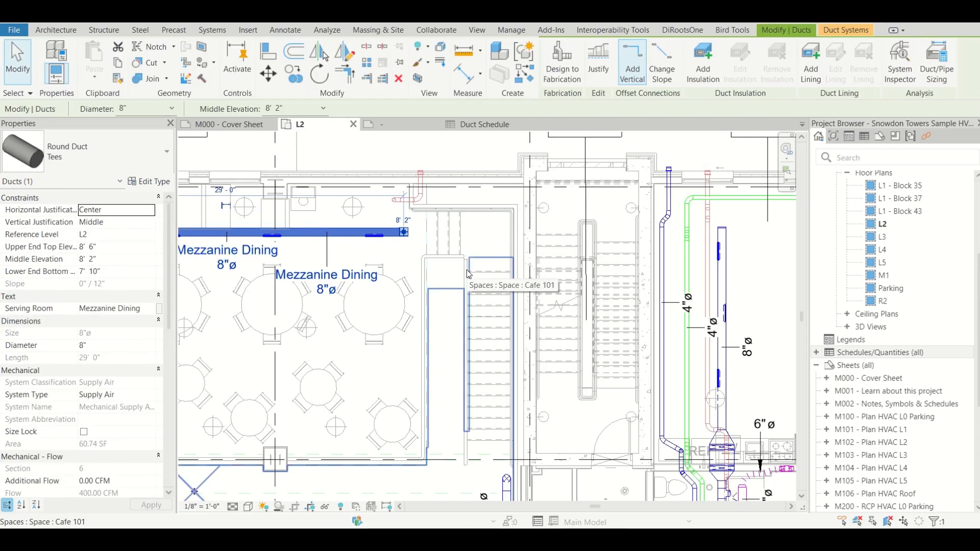
{"action": "key", "text": "Escape"}
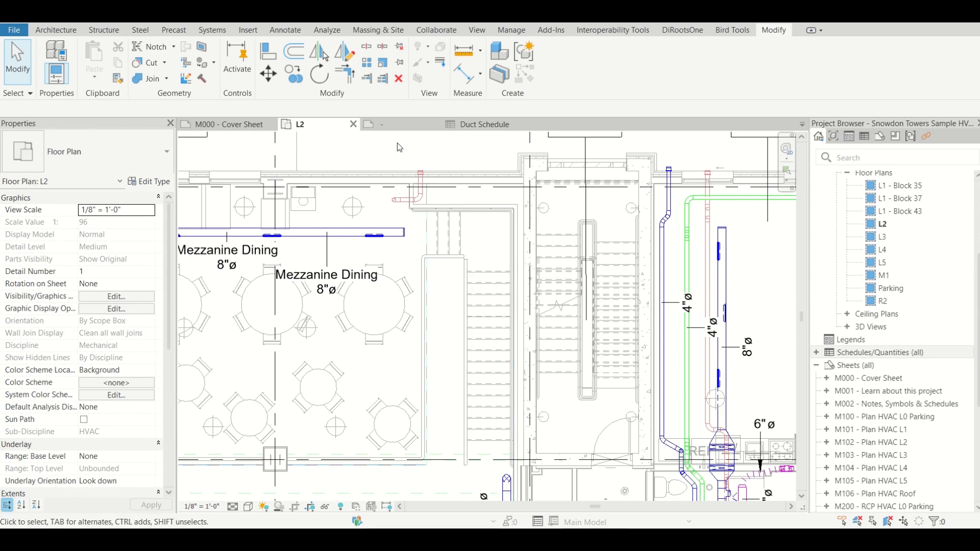
{"action": "left_click", "coordinate": [398, 127]}
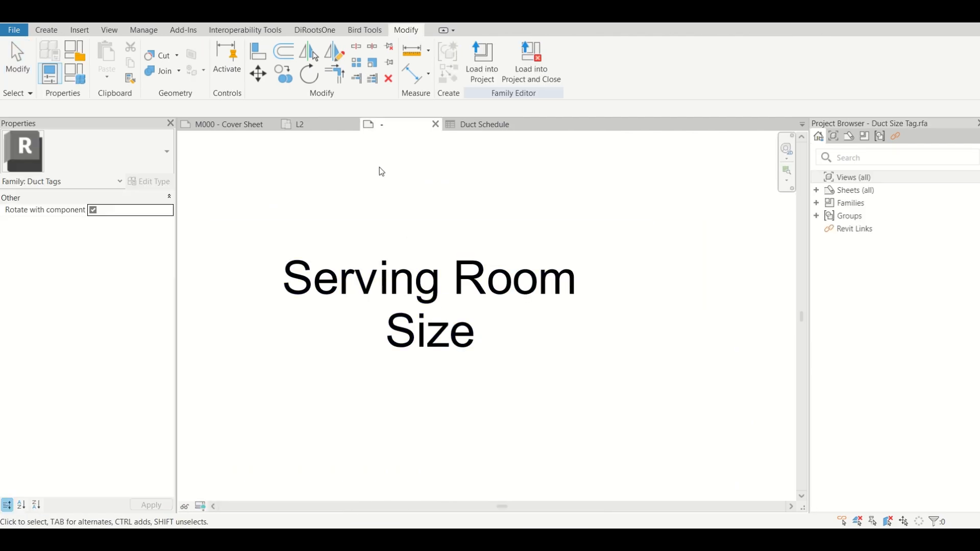
{"action": "left_click", "coordinate": [327, 127]}
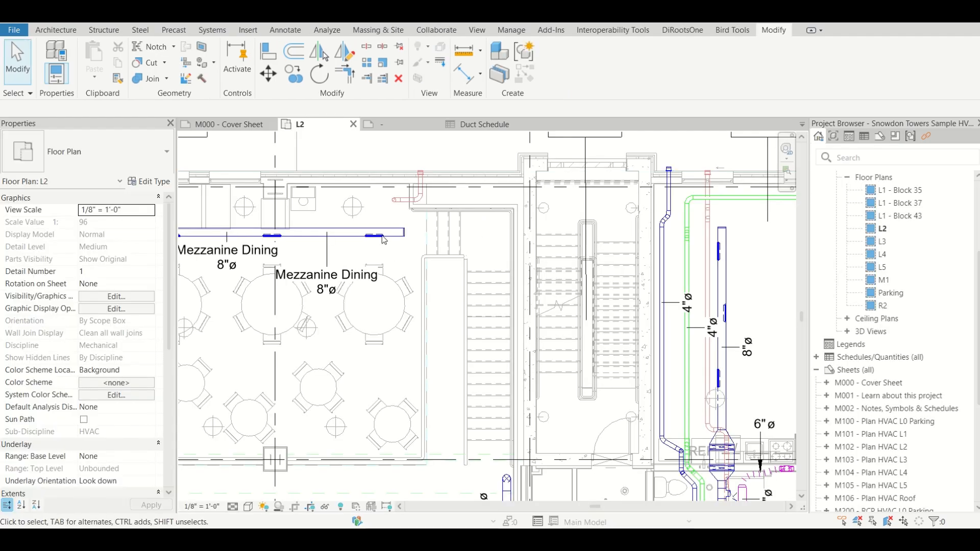
Open the family of the supply grille near the end of the Mezzanine Dining duct for editing
{"action": "scroll", "coordinate": [383, 236], "scroll_direction": "up", "scroll_amount": 3}
{"action": "left_click", "coordinate": [385, 238]}
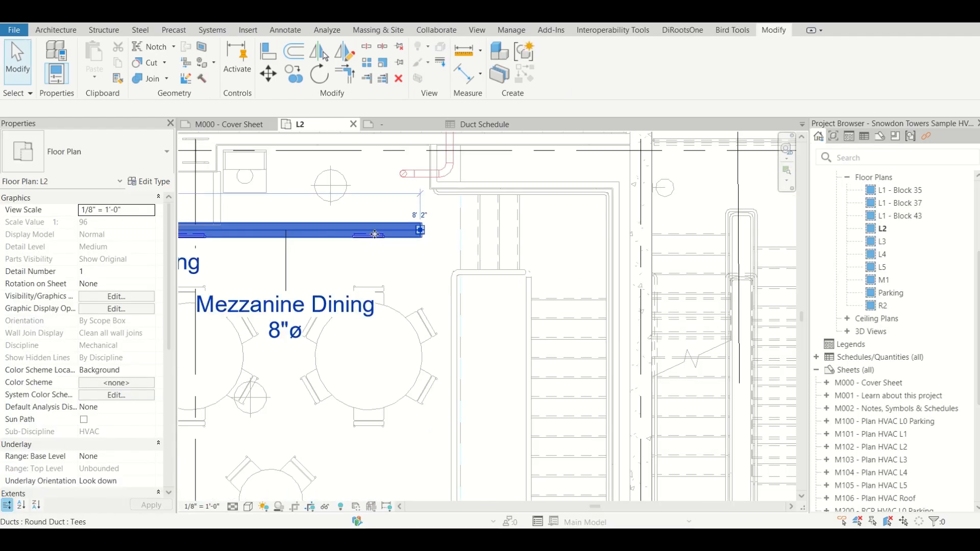
{"action": "left_click", "coordinate": [376, 244]}
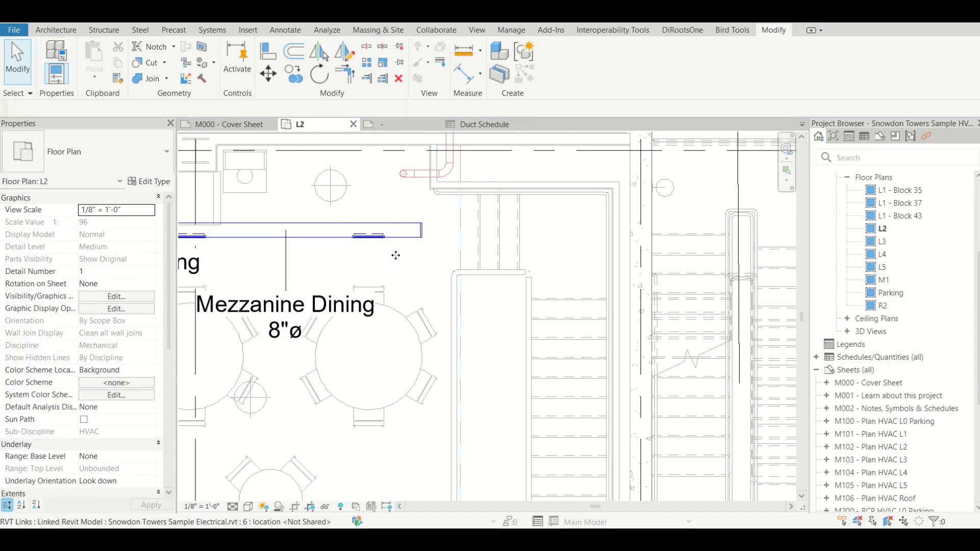
{"action": "left_click", "coordinate": [395, 255]}
{"action": "key", "text": "Escape"}
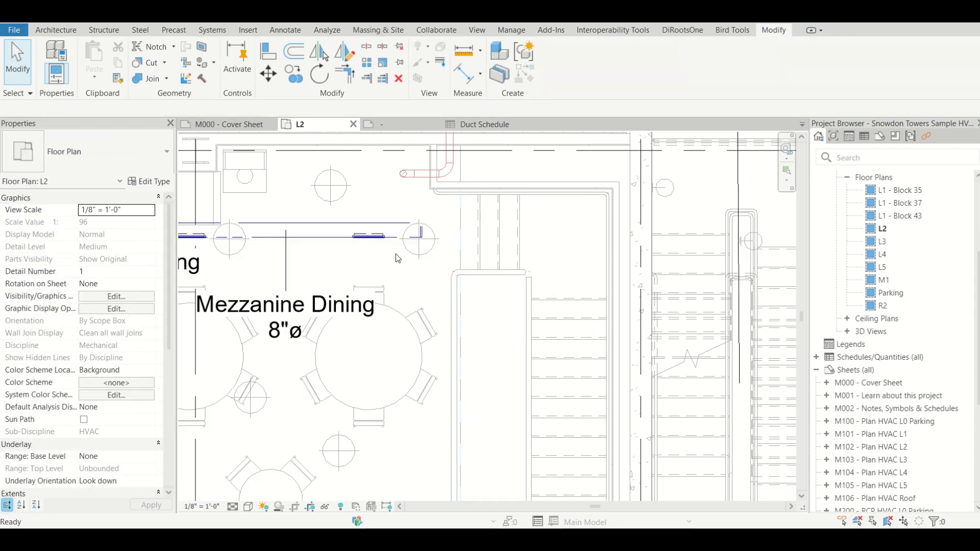
{"action": "left_click", "coordinate": [381, 240]}
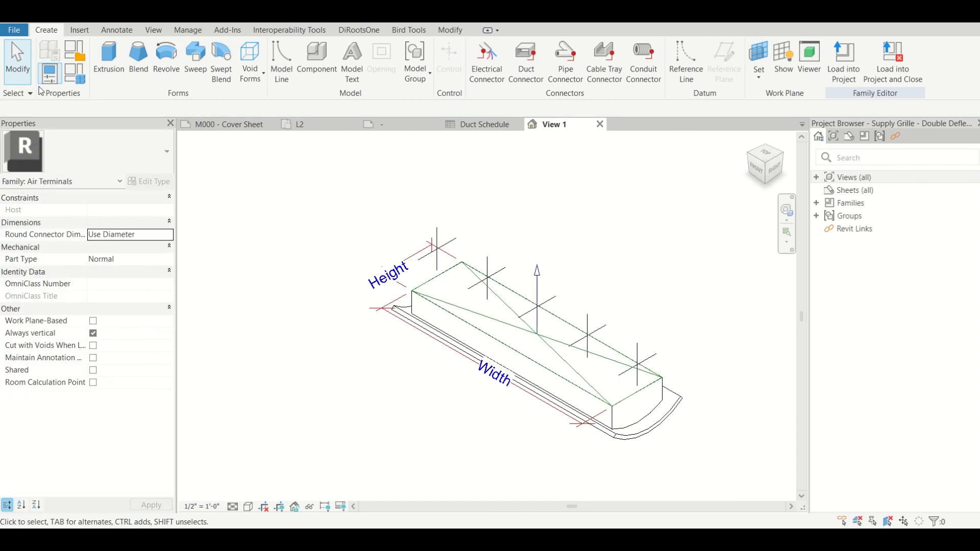
Add the Serving Room shared parameter from Duct Parameters to the grille family as a type parameter grouped under Text
{"action": "left_click", "coordinate": [76, 76]}
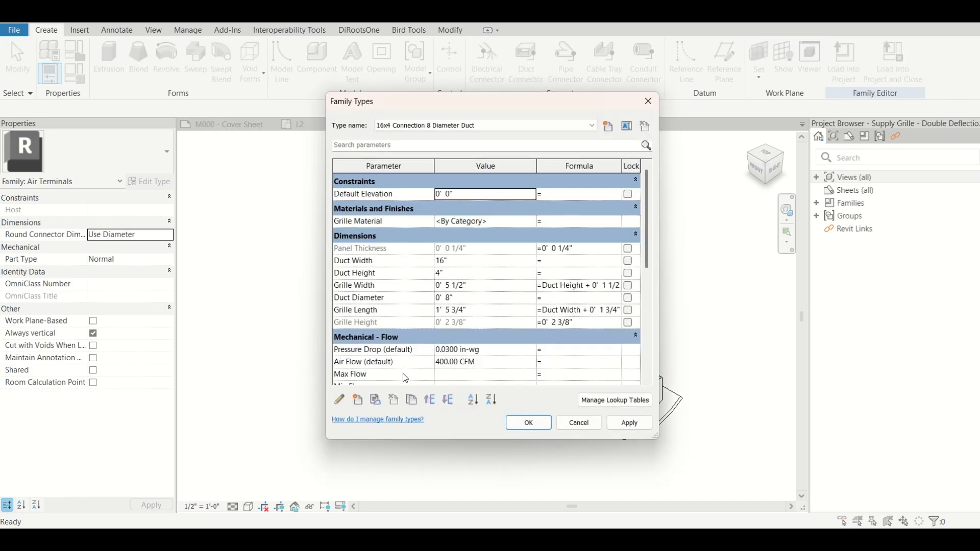
{"action": "left_click", "coordinate": [358, 401]}
{"action": "left_click", "coordinate": [408, 170]}
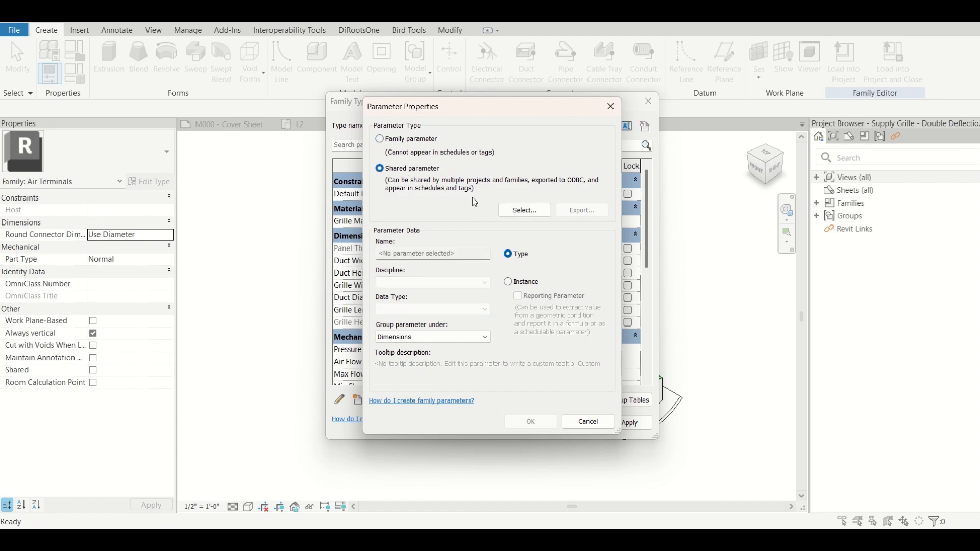
{"action": "left_click", "coordinate": [519, 211]}
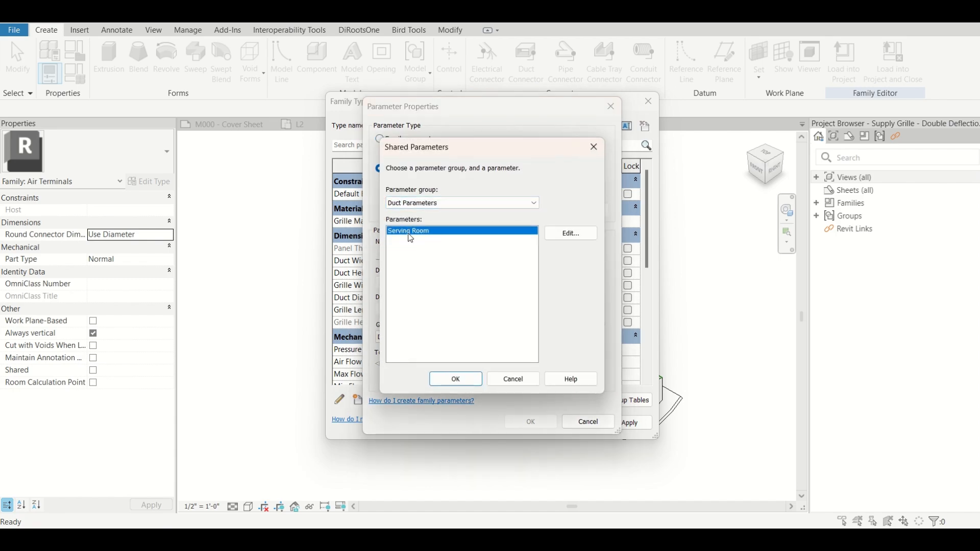
{"action": "left_click", "coordinate": [455, 379]}
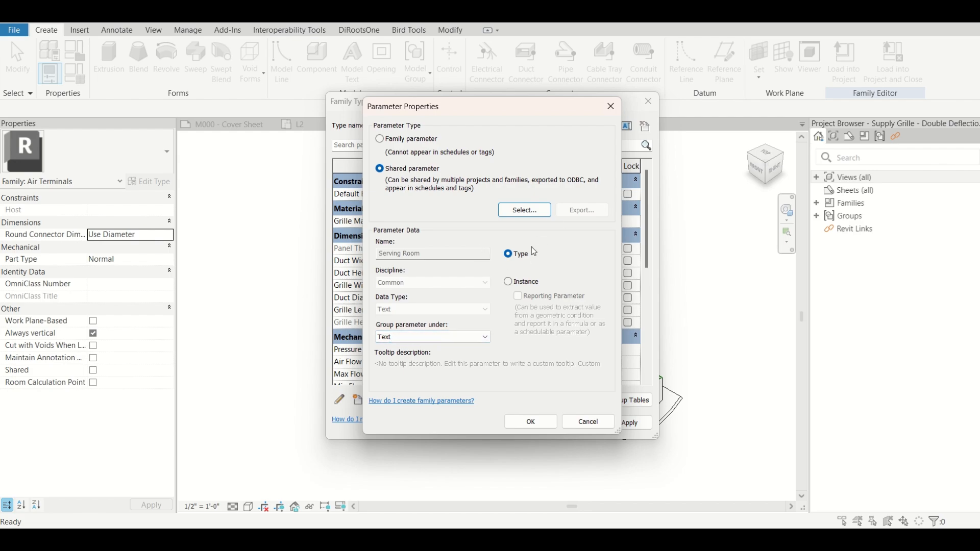
{"action": "left_click", "coordinate": [523, 419]}
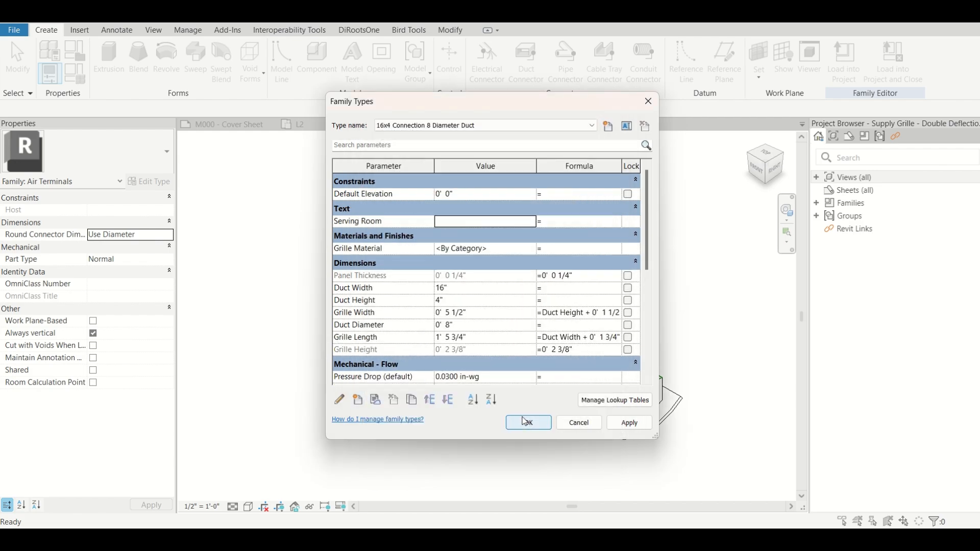
Load the edited grille family into Snowdon Towers Sample HVAC.rvt, overwriting the existing version and its parameter values
{"action": "left_click", "coordinate": [519, 428]}
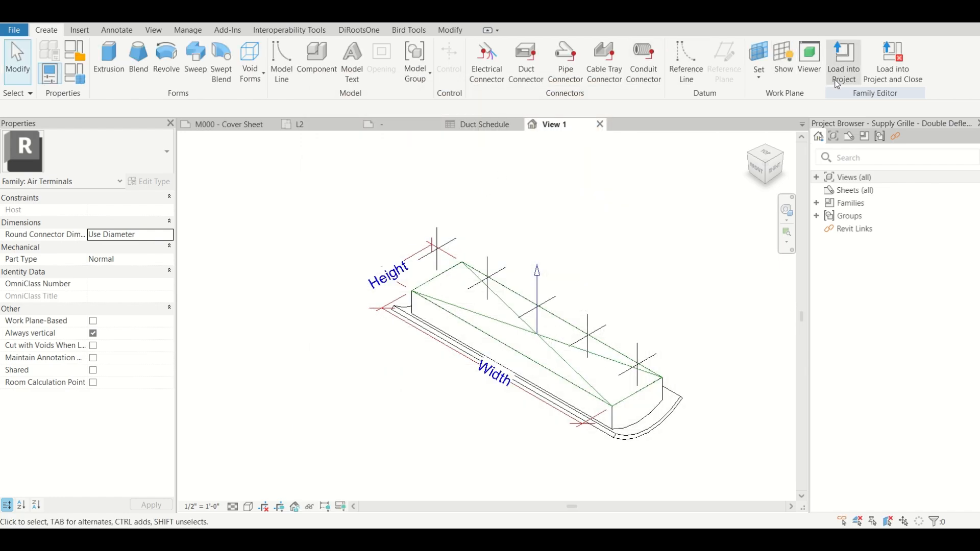
{"action": "left_click", "coordinate": [843, 60]}
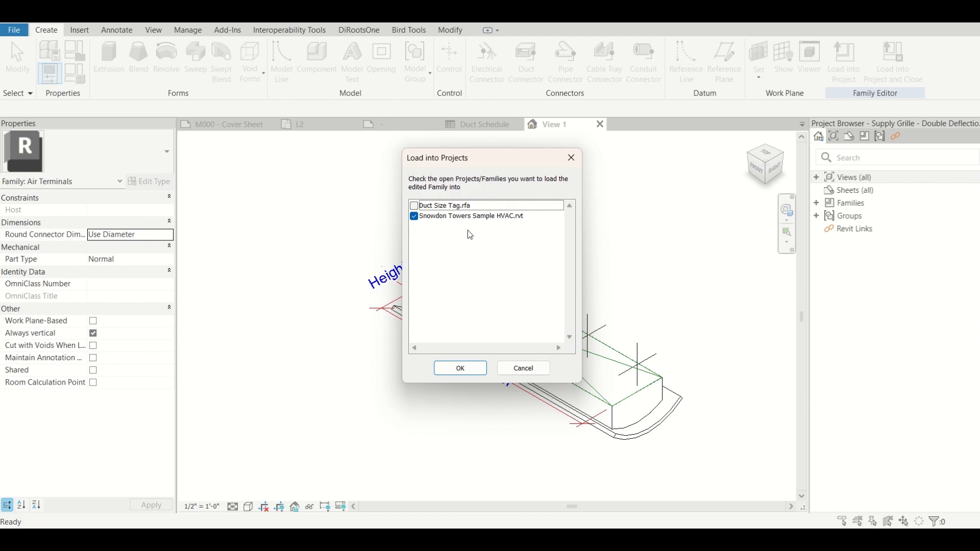
{"action": "left_click", "coordinate": [456, 368]}
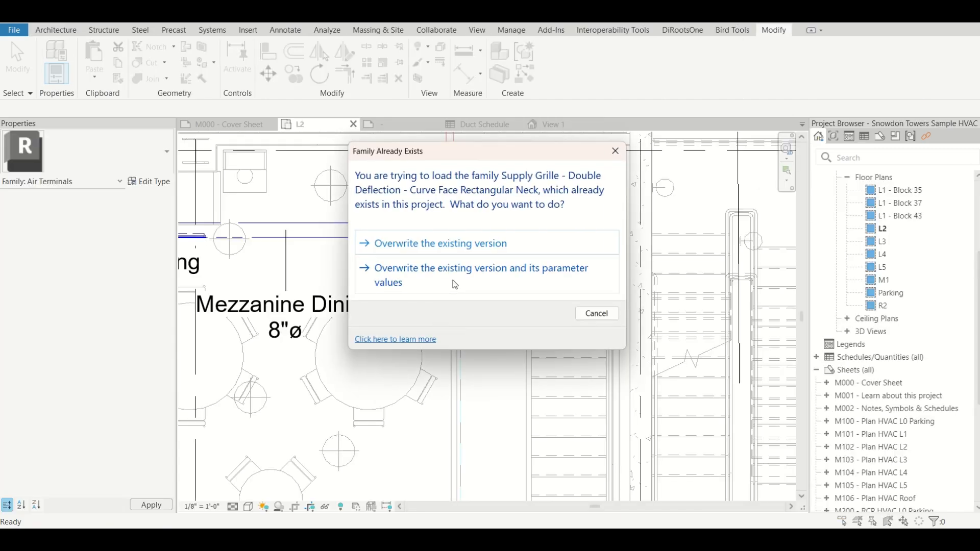
{"action": "left_click", "coordinate": [456, 285]}
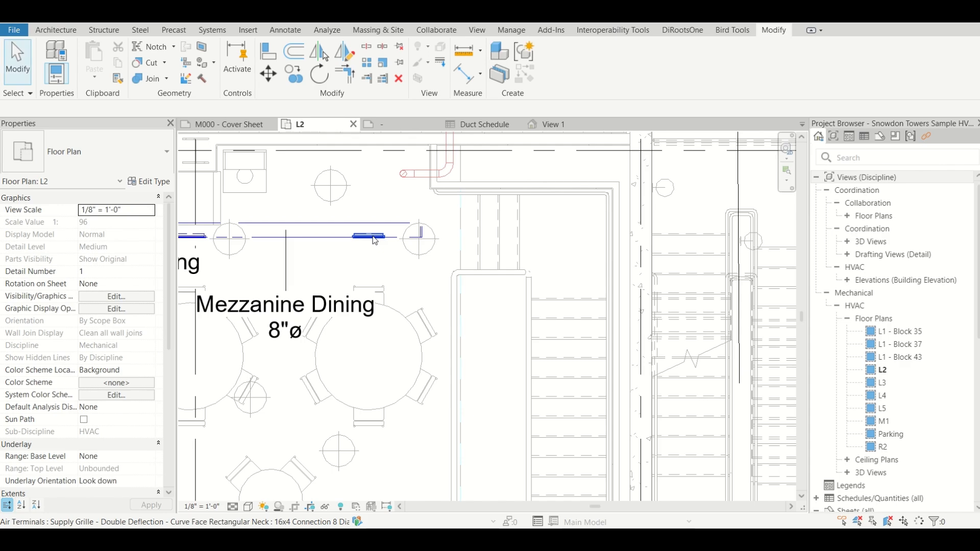
Check the type properties of the supply grille on the Mezzanine Dining duct for the Serving Room parameter
{"action": "left_click", "coordinate": [373, 237]}
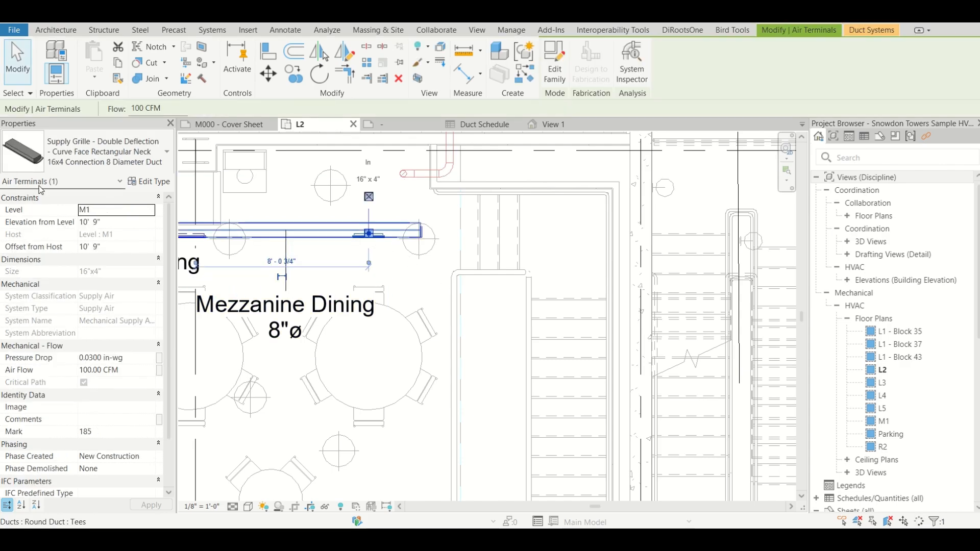
{"action": "left_click", "coordinate": [150, 182]}
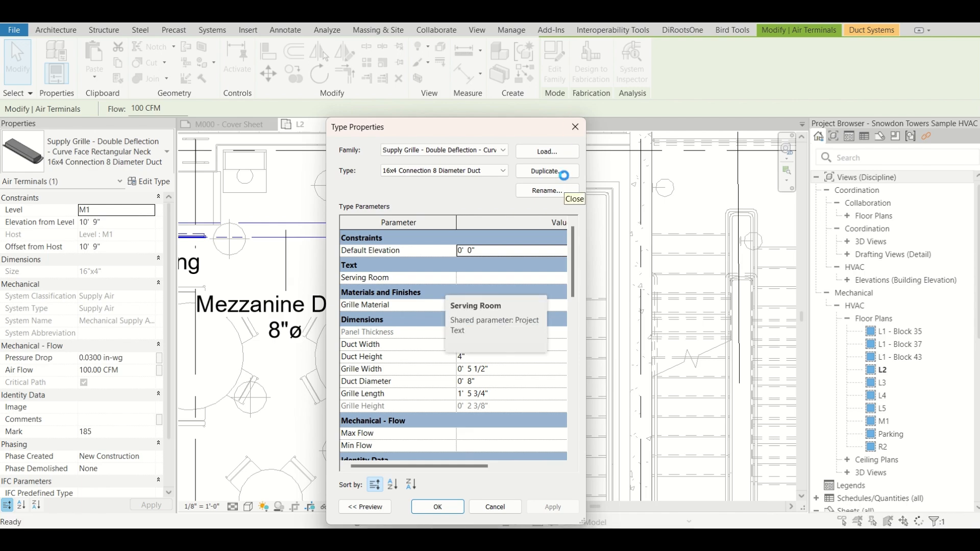
{"action": "left_click", "coordinate": [573, 126]}
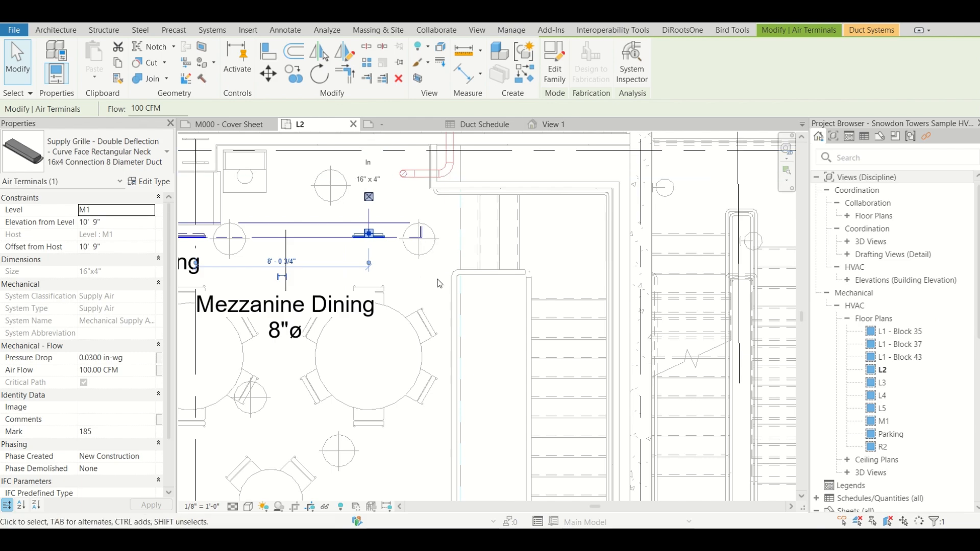
{"action": "key", "text": "Escape"}
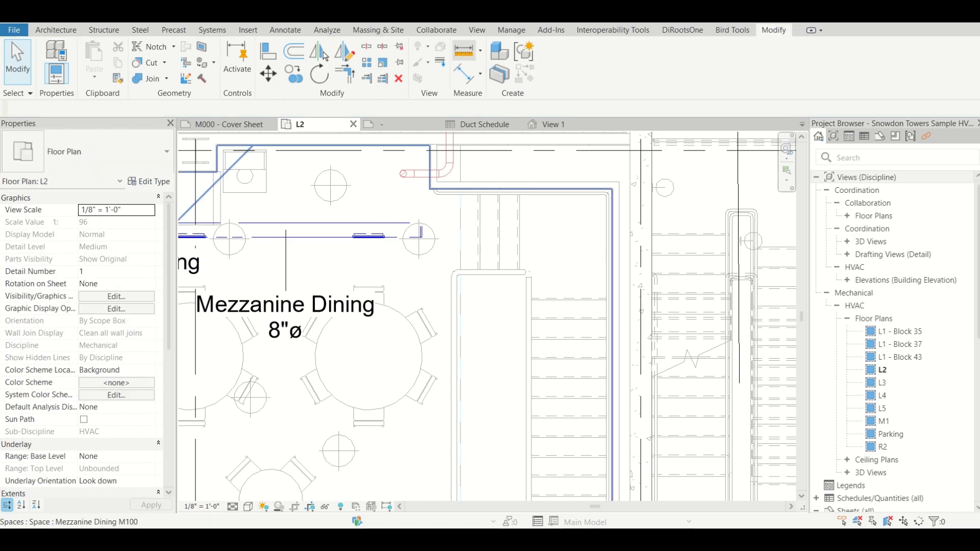